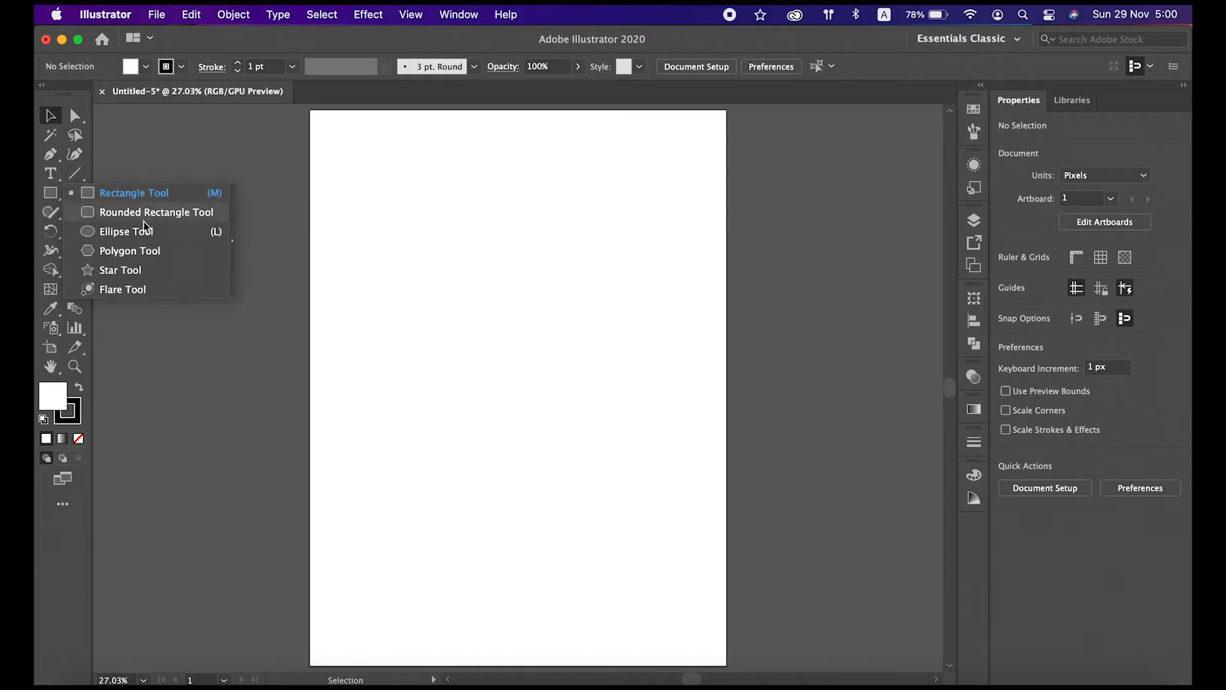
- Draw a circle about 752 px in diameter on the artboard with the Ellipse tool
left_click(147, 234)
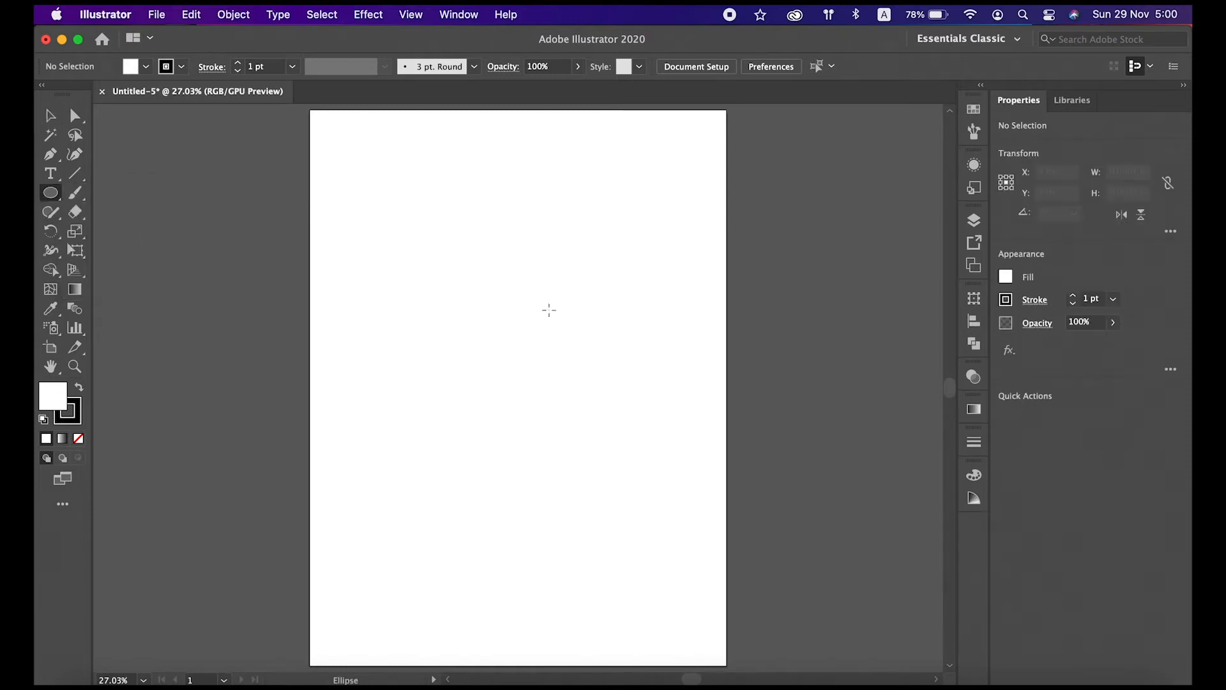
left_click_drag(597, 268, 445, 565)
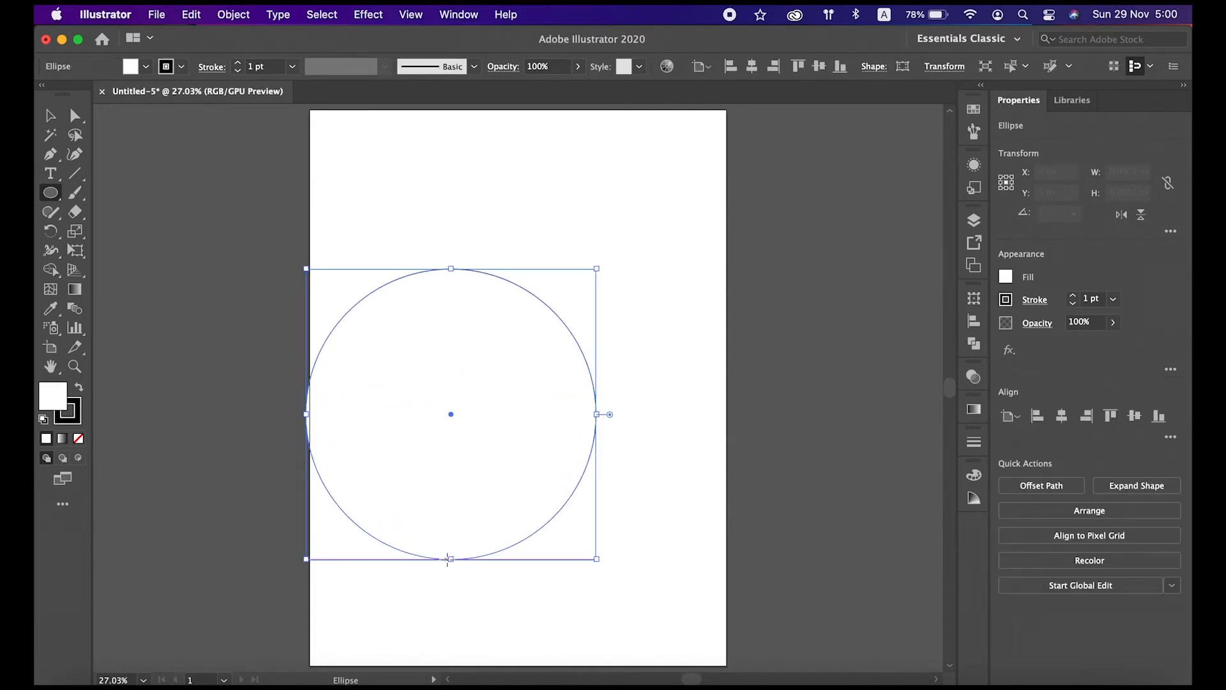
left_click(51, 116)
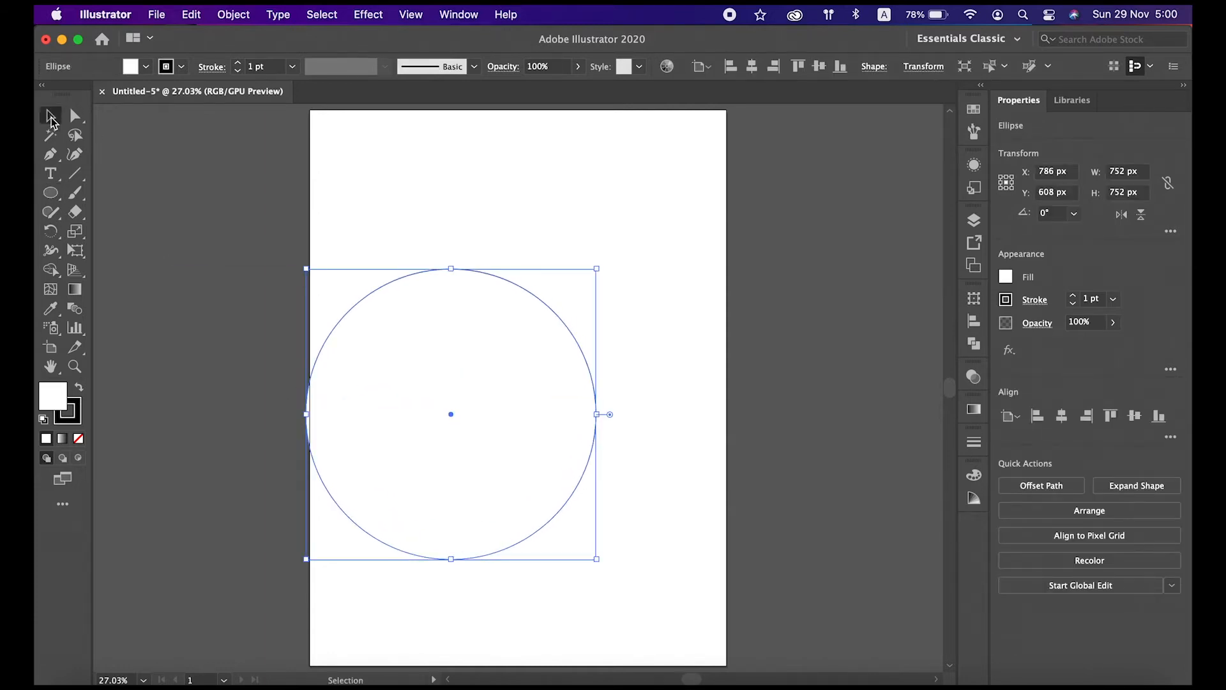
- Remove the circle's stroke and fill it with the dark navy blue swatch
left_click(182, 67)
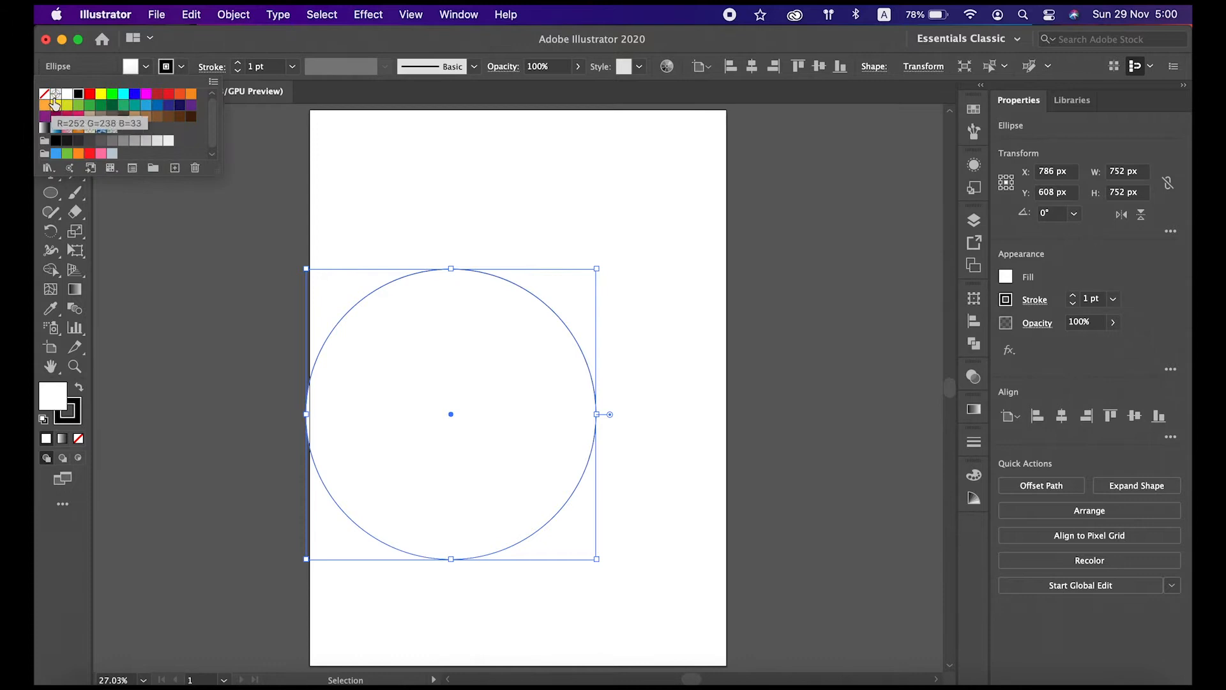
left_click(45, 96)
left_click(147, 68)
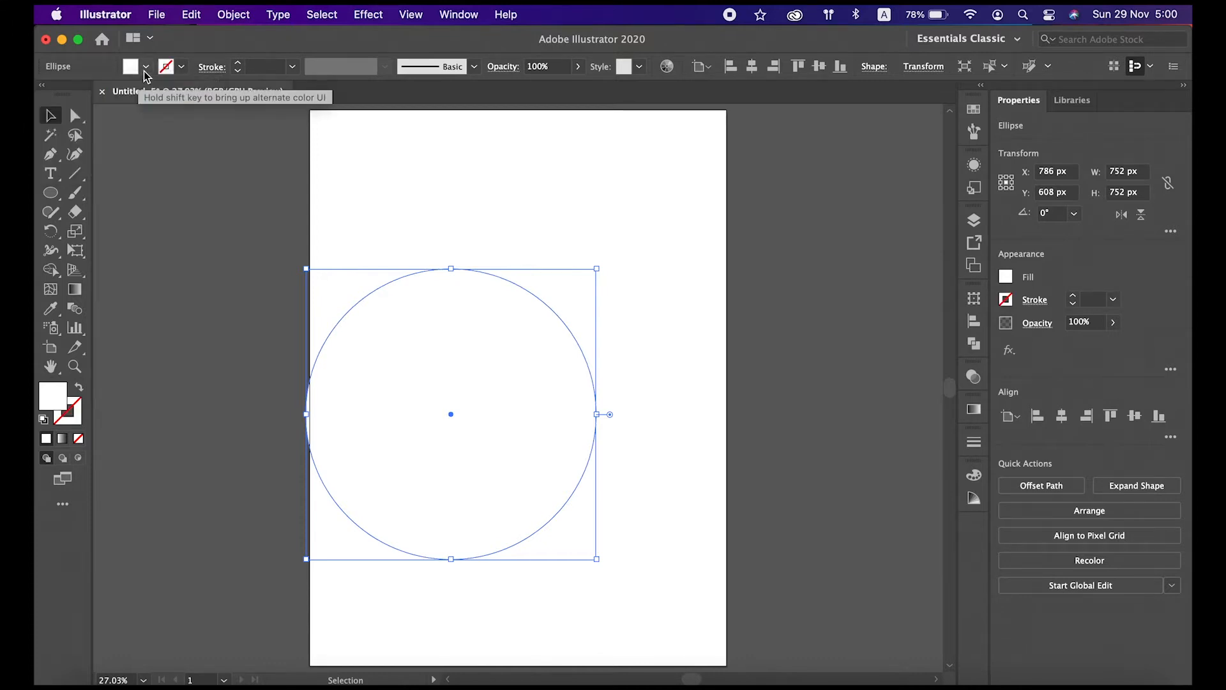
left_click(146, 68)
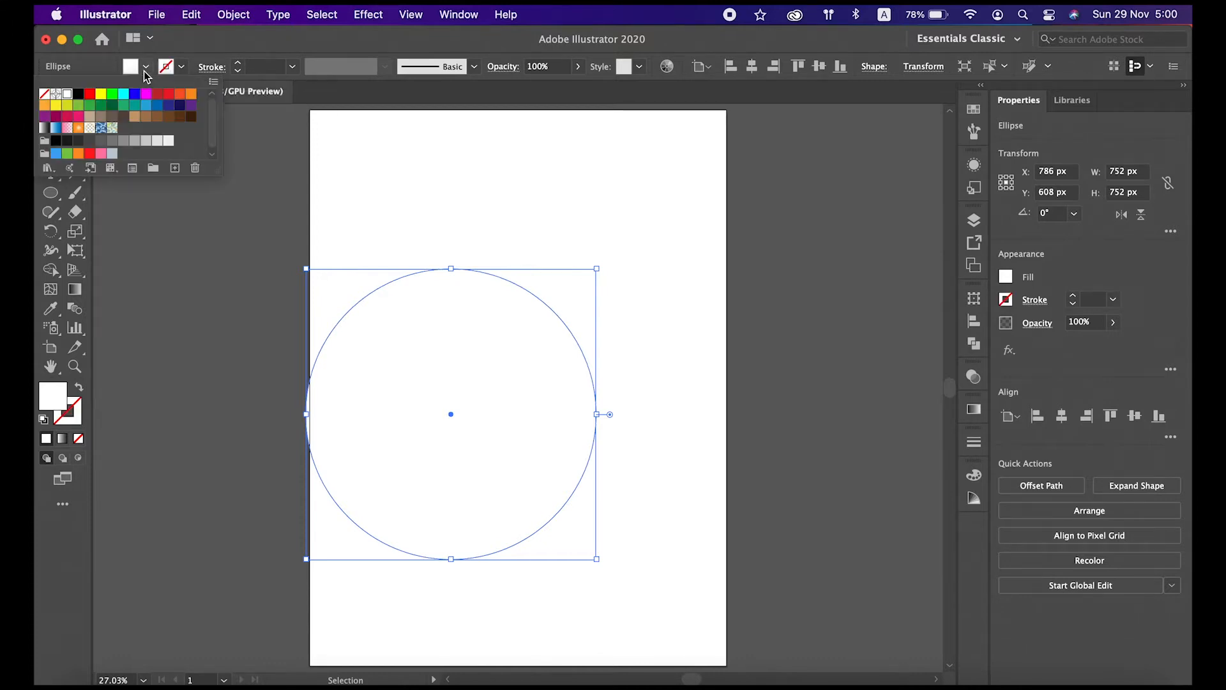
left_click(179, 108)
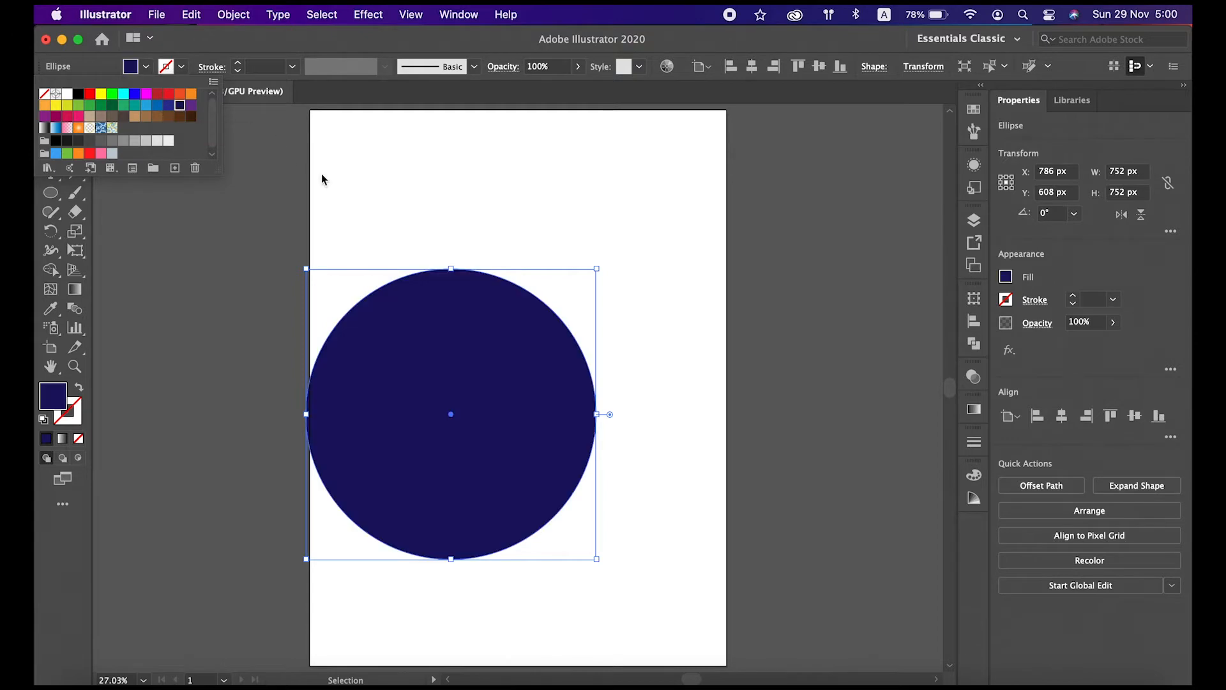
left_click(425, 345)
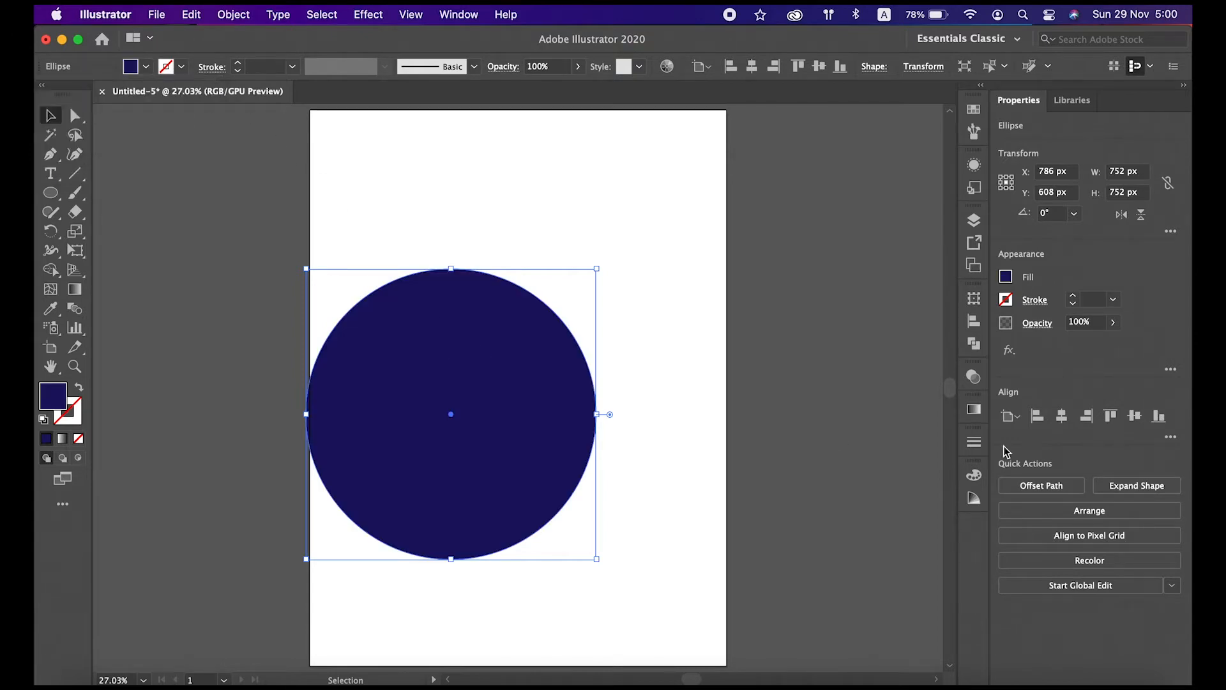
- Enlarge the circle to about 844 px in diameter and centre it horizontally and vertically on the artboard
left_click(1063, 416)
left_click(1135, 416)
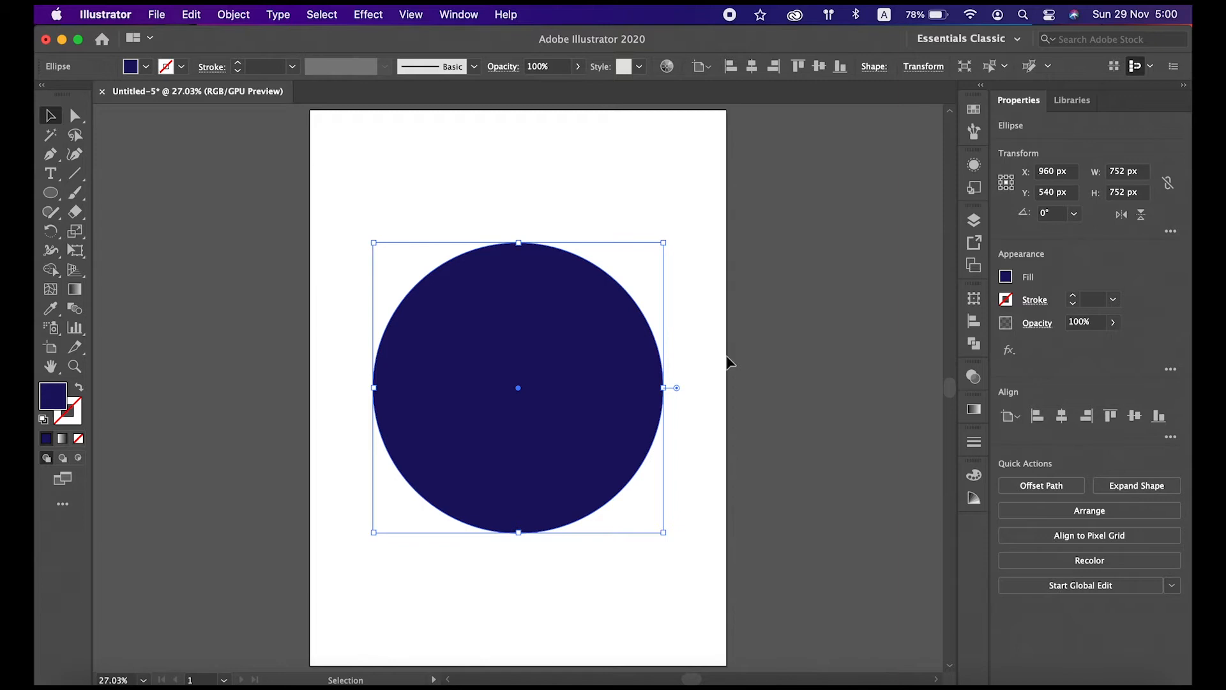
left_click_drag(664, 243, 720, 211)
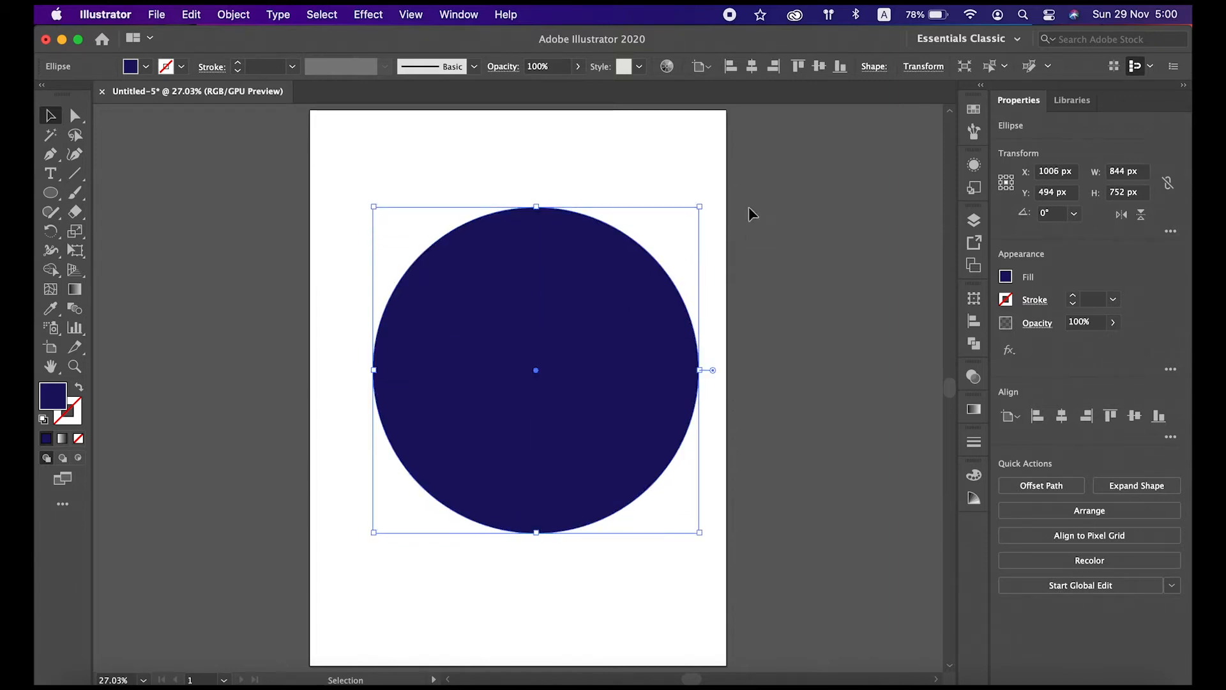
left_click(1062, 416)
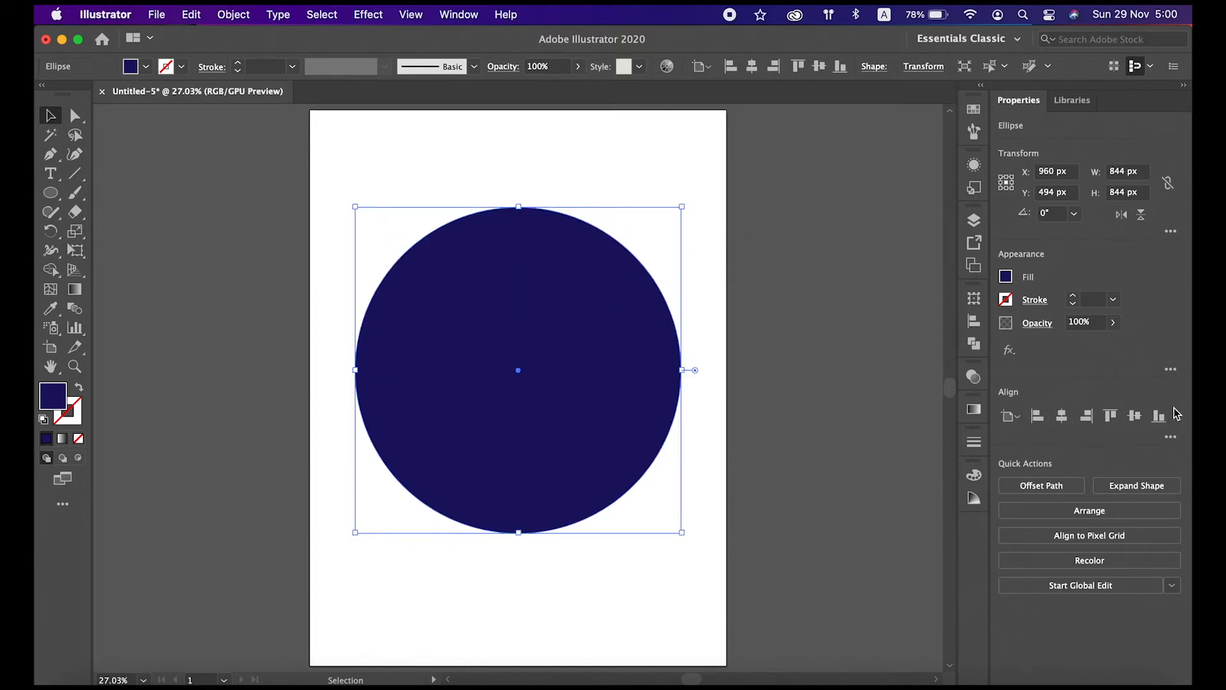
left_click(1135, 416)
left_click(856, 376)
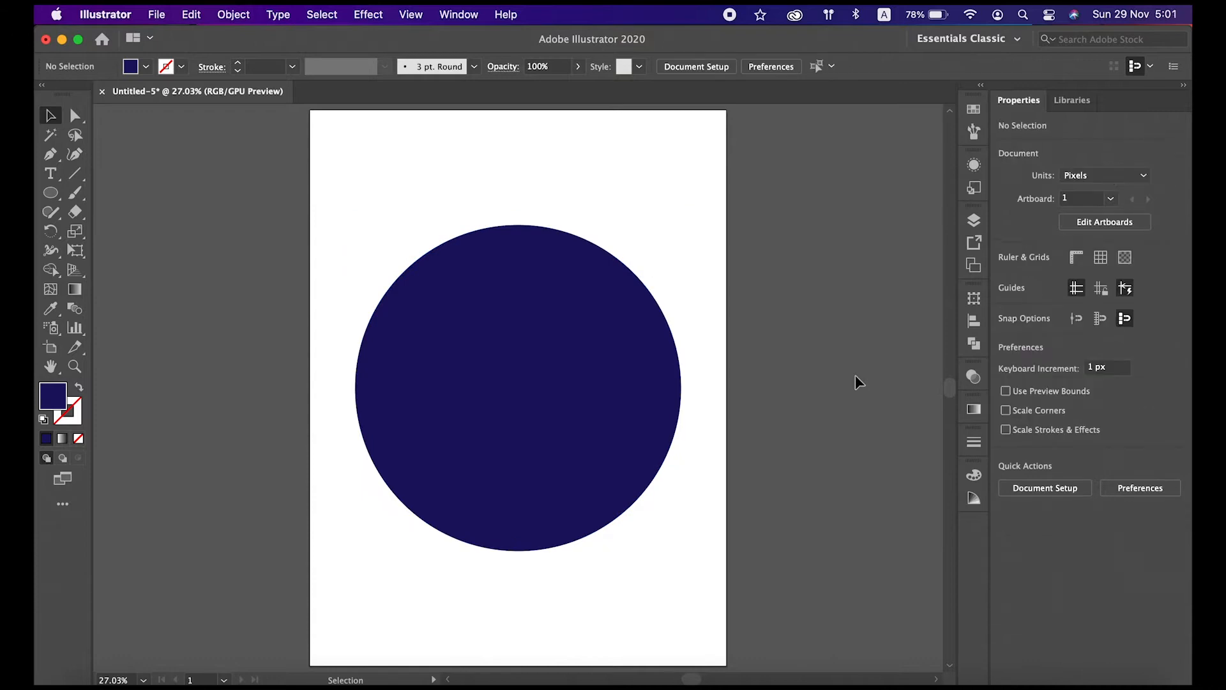
- Add a gradient mesh point in the circle's upper-left area and colour it red, D61616
left_click(458, 404)
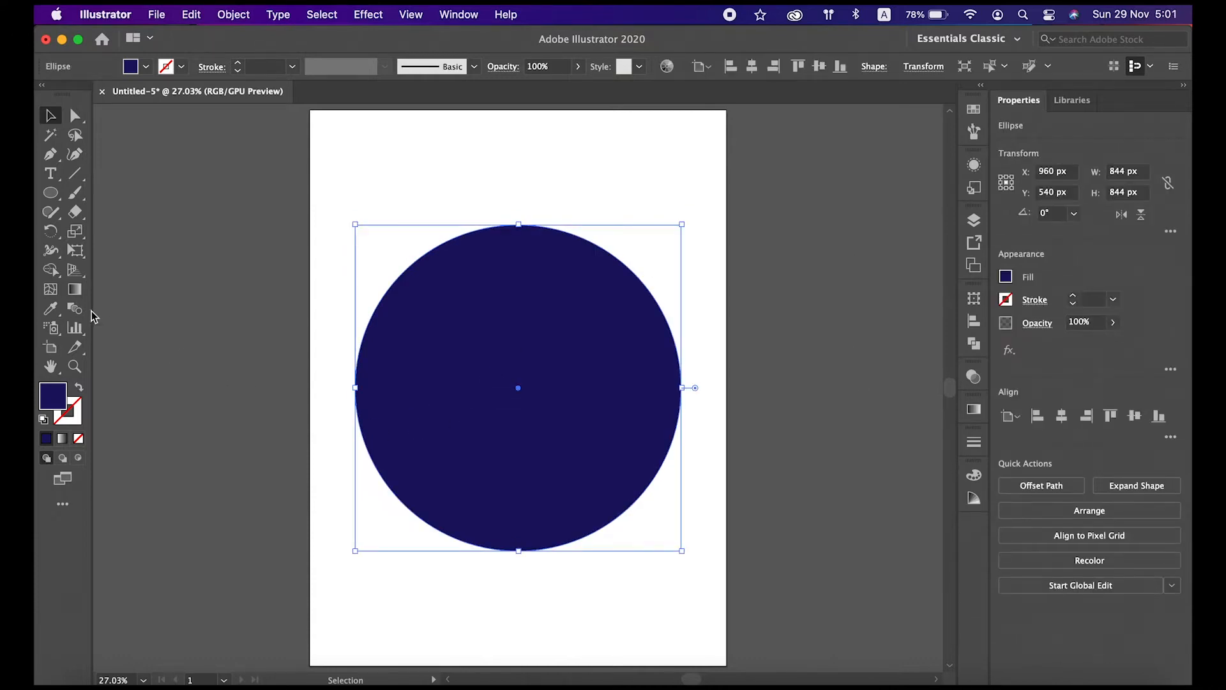
left_click(54, 293)
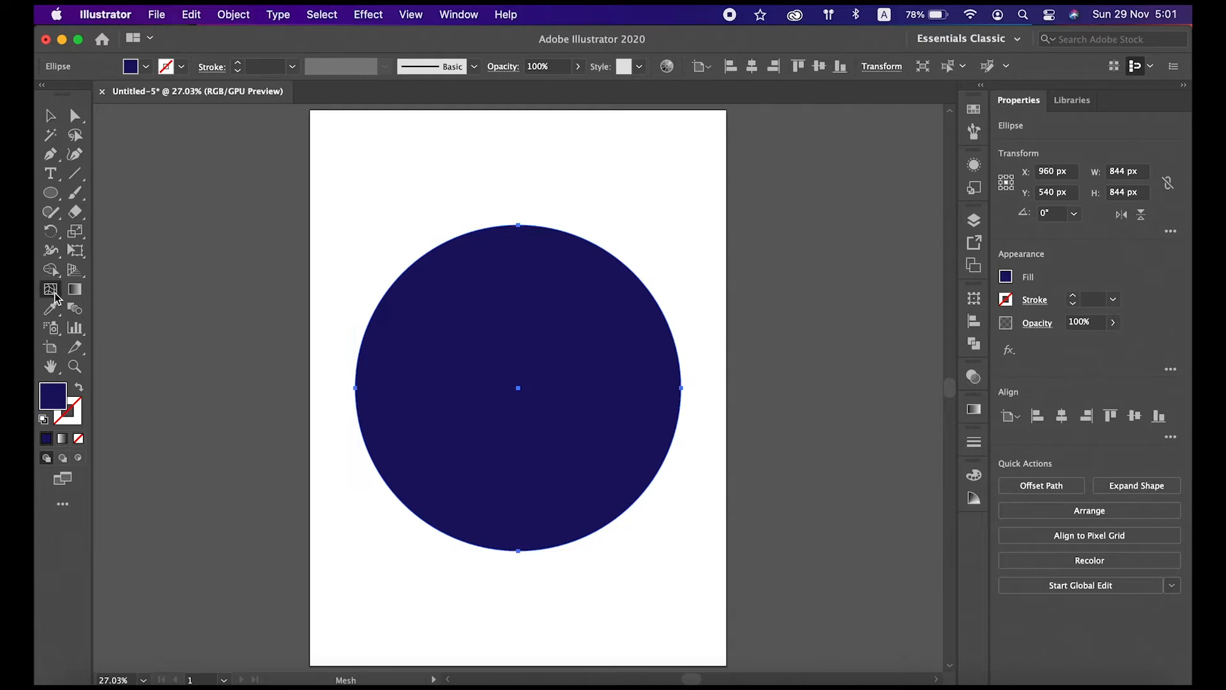
left_click(452, 326)
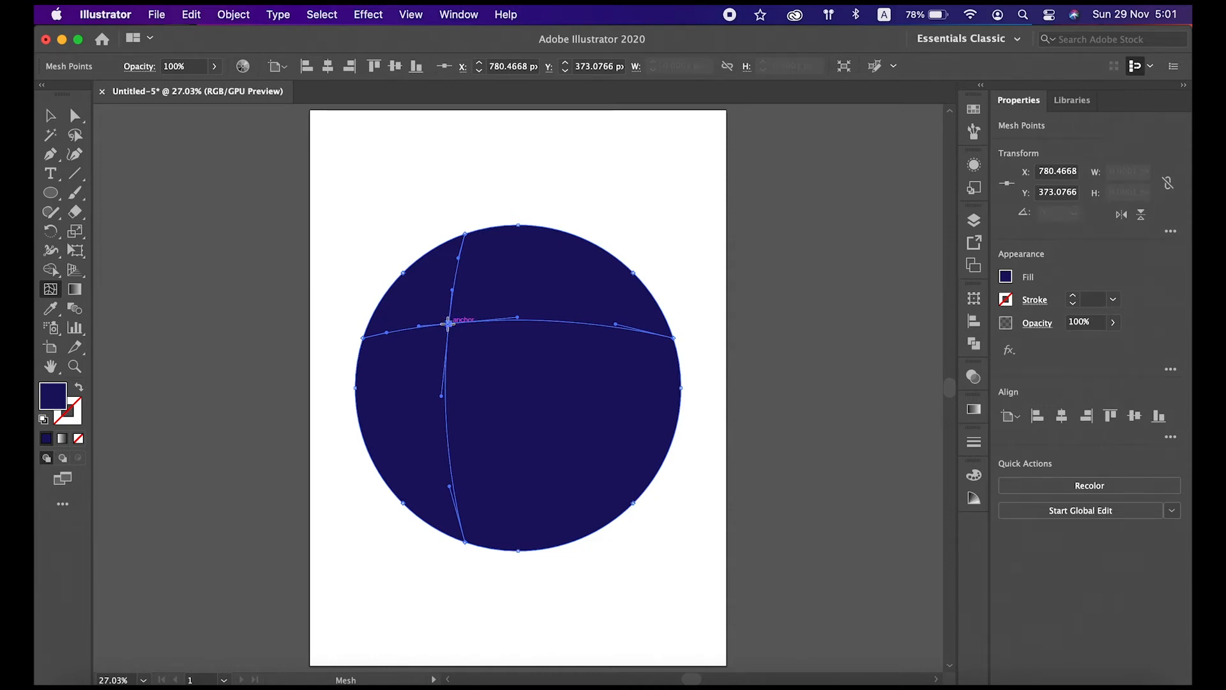
double_click(58, 403)
left_click_drag(989, 288, 992, 231)
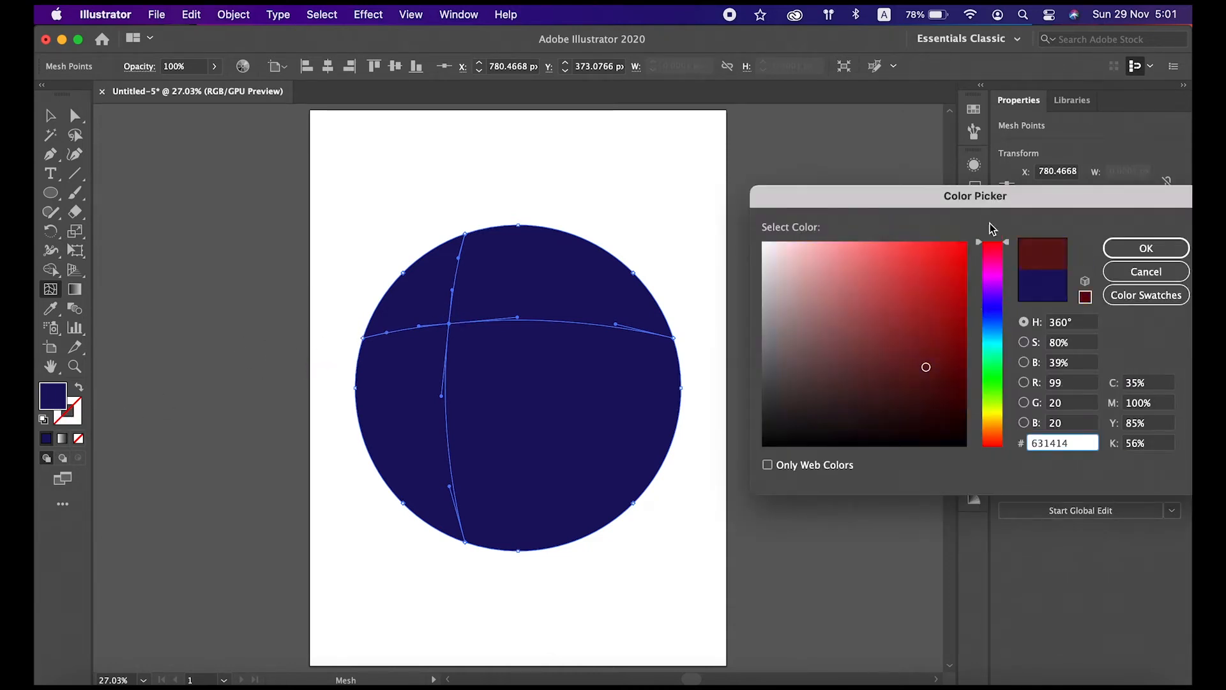
left_click(948, 274)
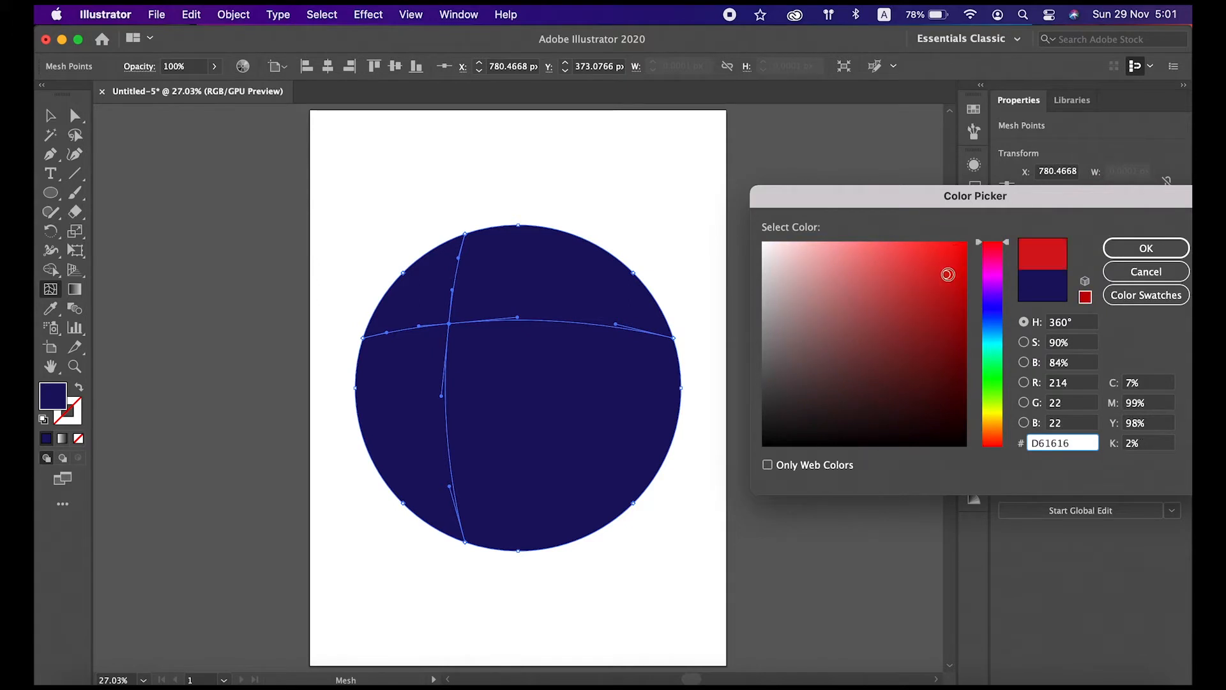
left_click(1154, 256)
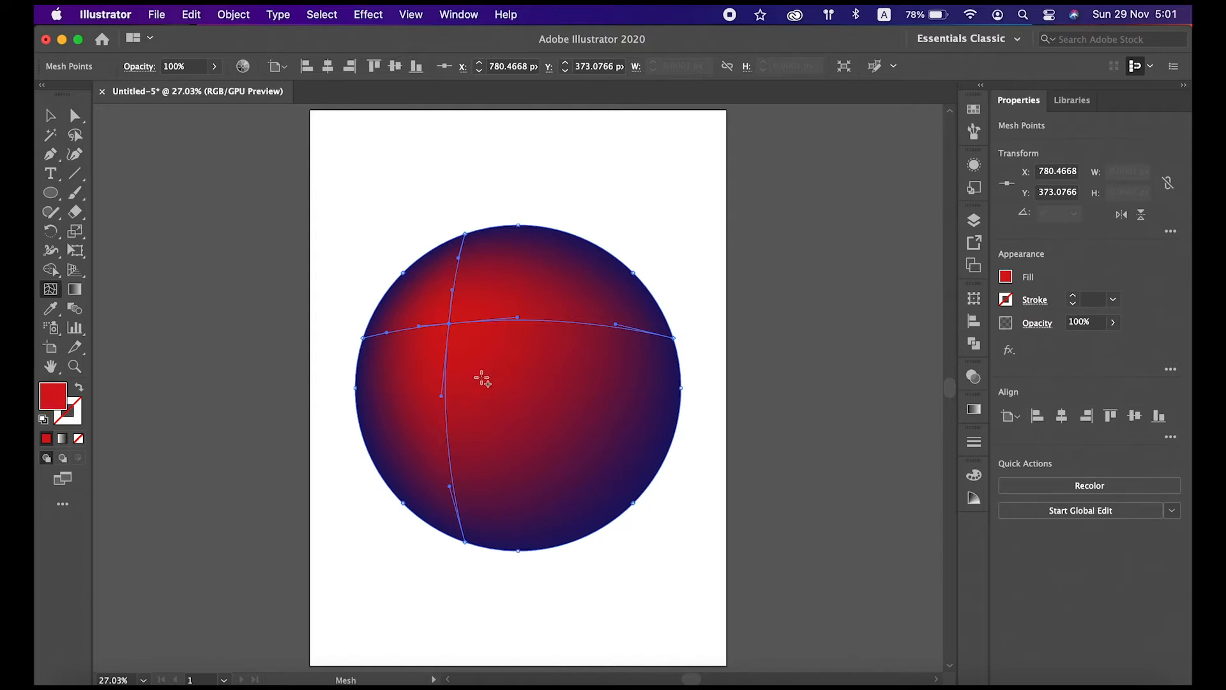
- Add a second mesh point in the circle's lower-right area and colour it blue, 1924F2
left_click(571, 440)
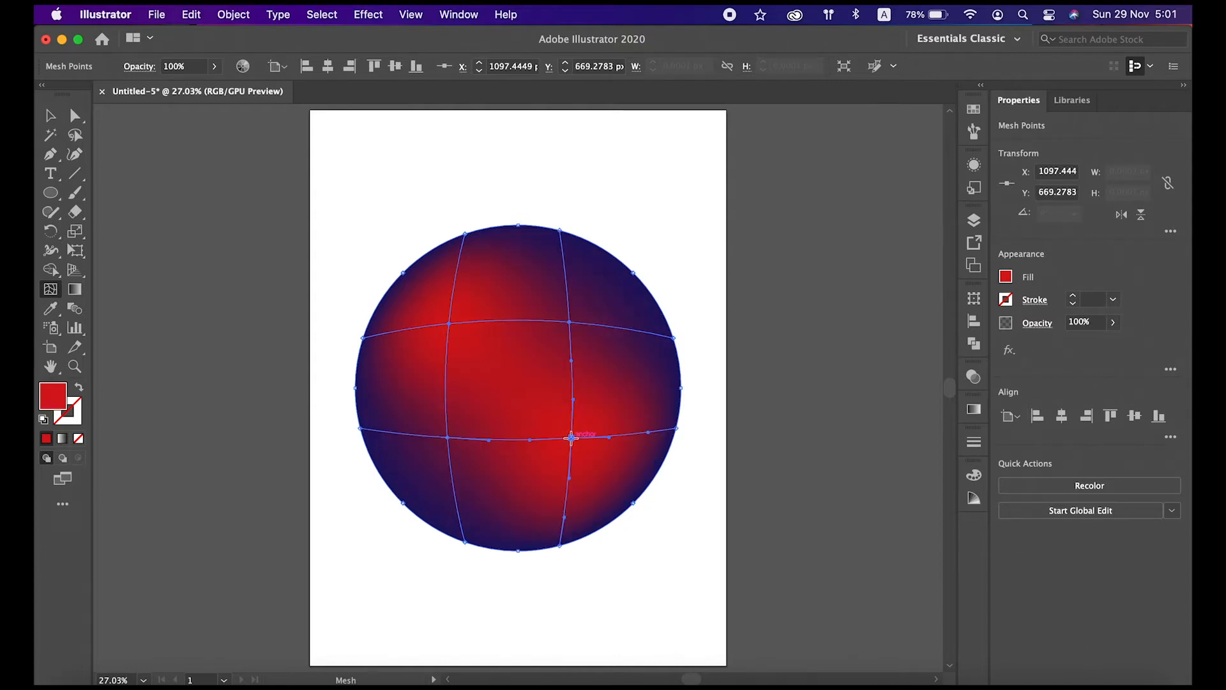
double_click(58, 403)
left_click_drag(1001, 326, 995, 316)
left_click(949, 251)
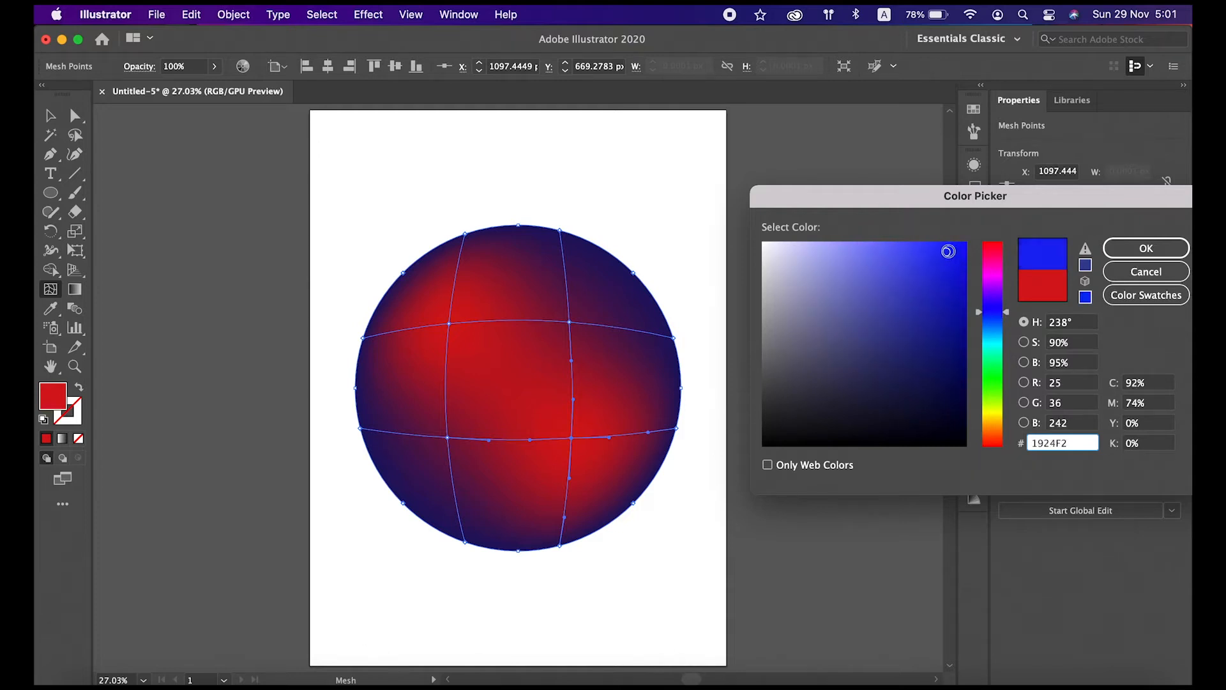
left_click(1117, 251)
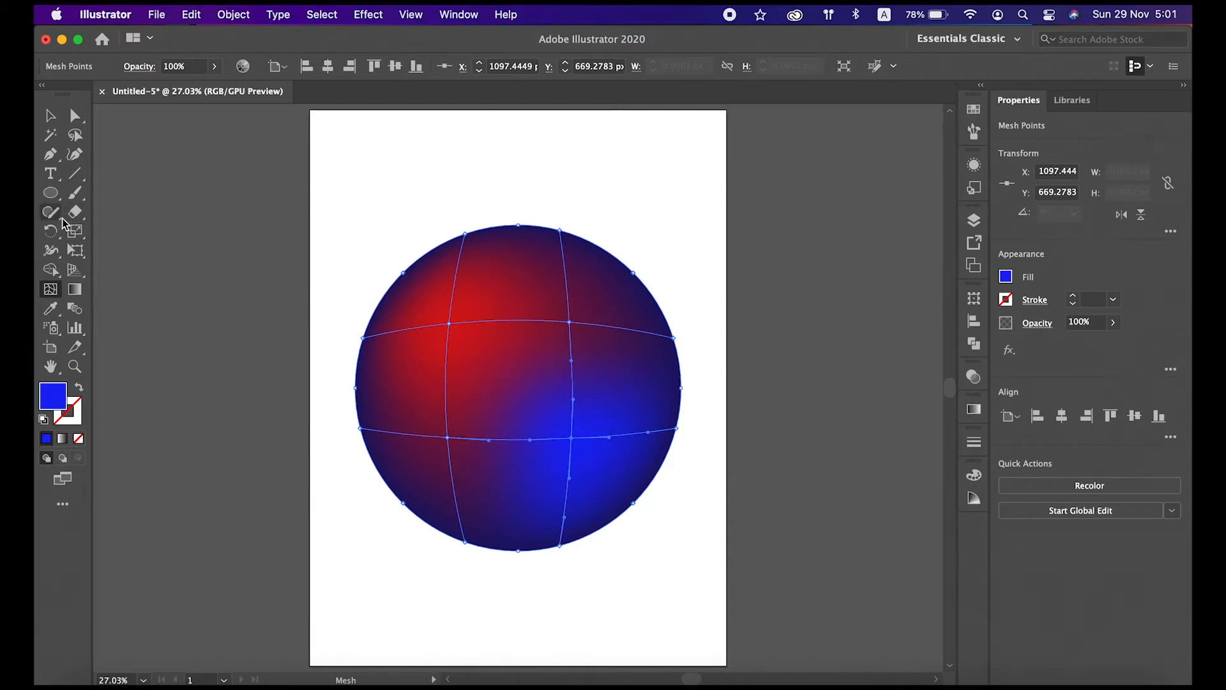
- Choose the Twirl tool, accept its existing brush options, and select the whole mesh circle for distortion
left_click_drag(52, 251, 107, 287)
double_click(51, 251)
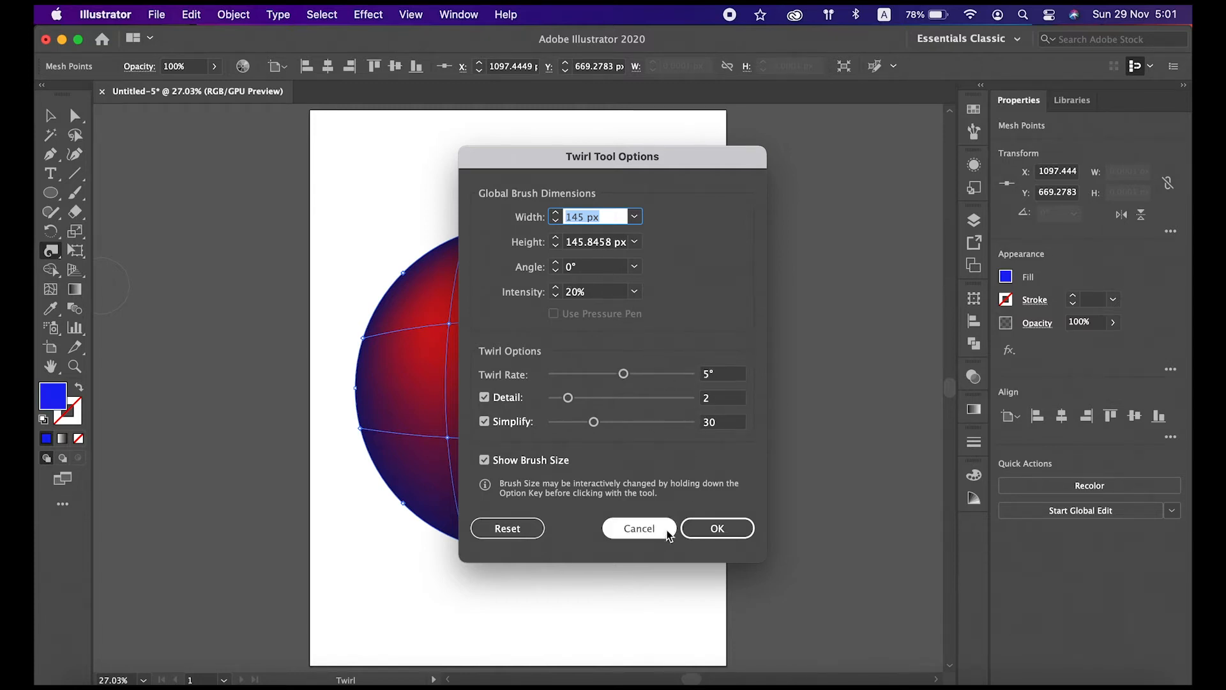
left_click(704, 528)
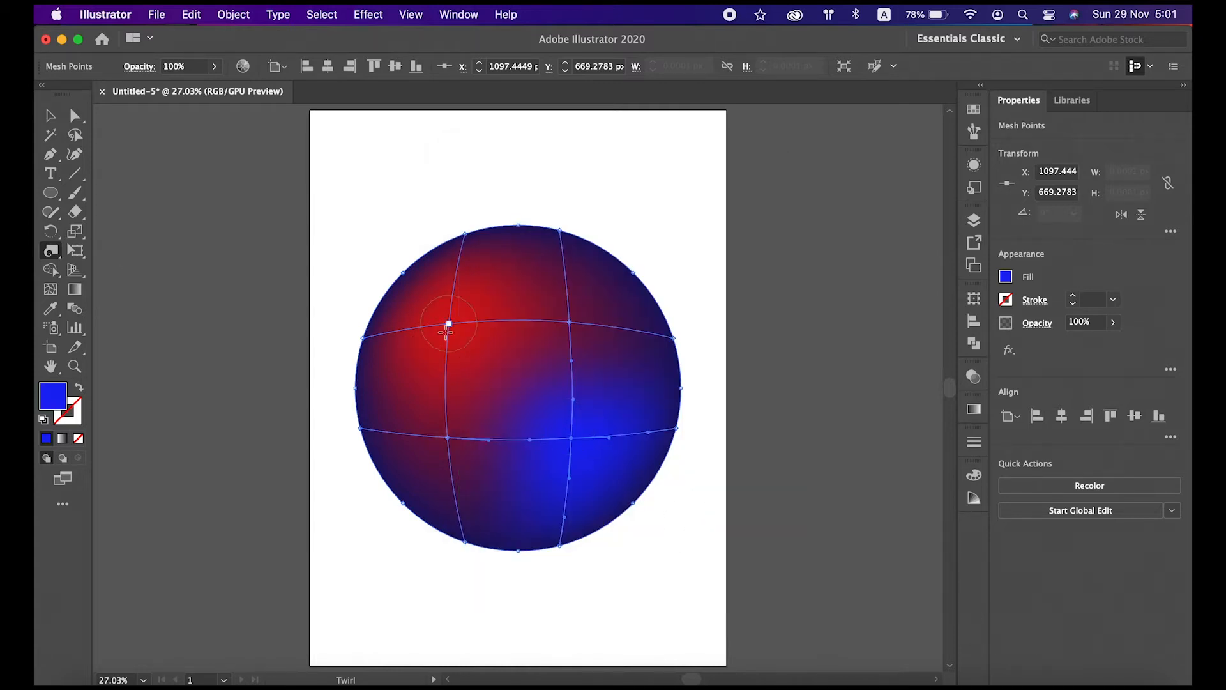
left_click(51, 116)
left_click_drag(689, 201, 333, 603)
left_click(52, 255)
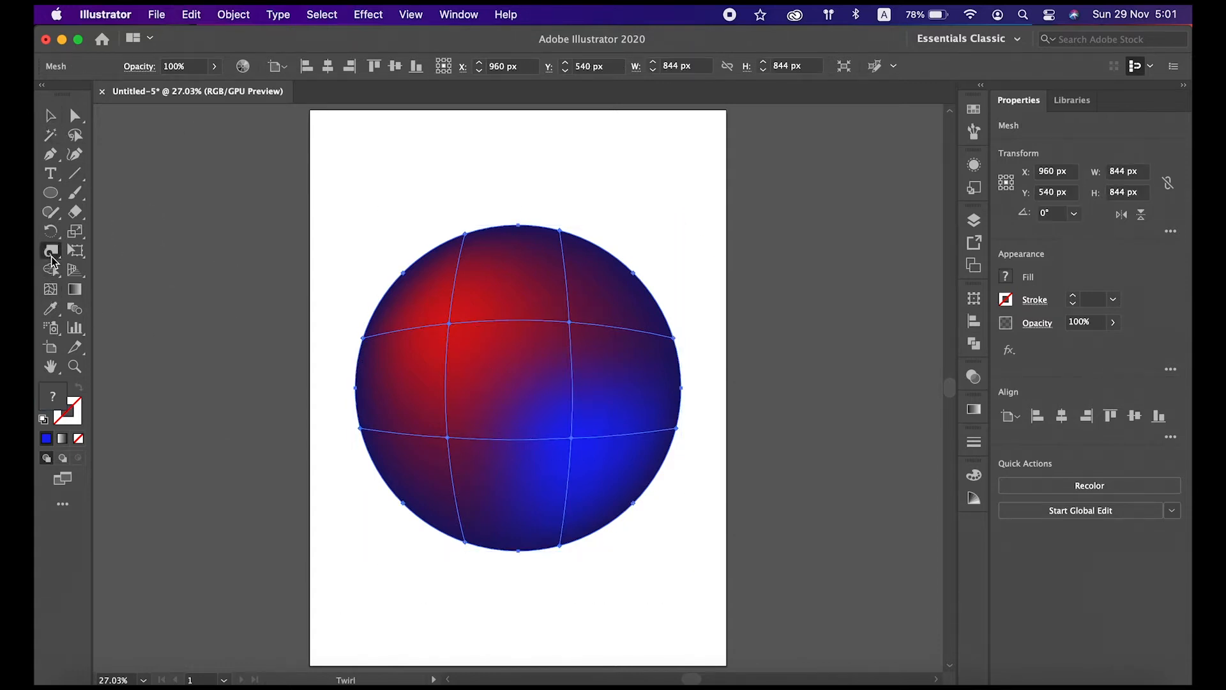
- Twirl the mesh around the red point and around the blue point
left_click(465, 338)
scroll(464, 339, "up", 3)
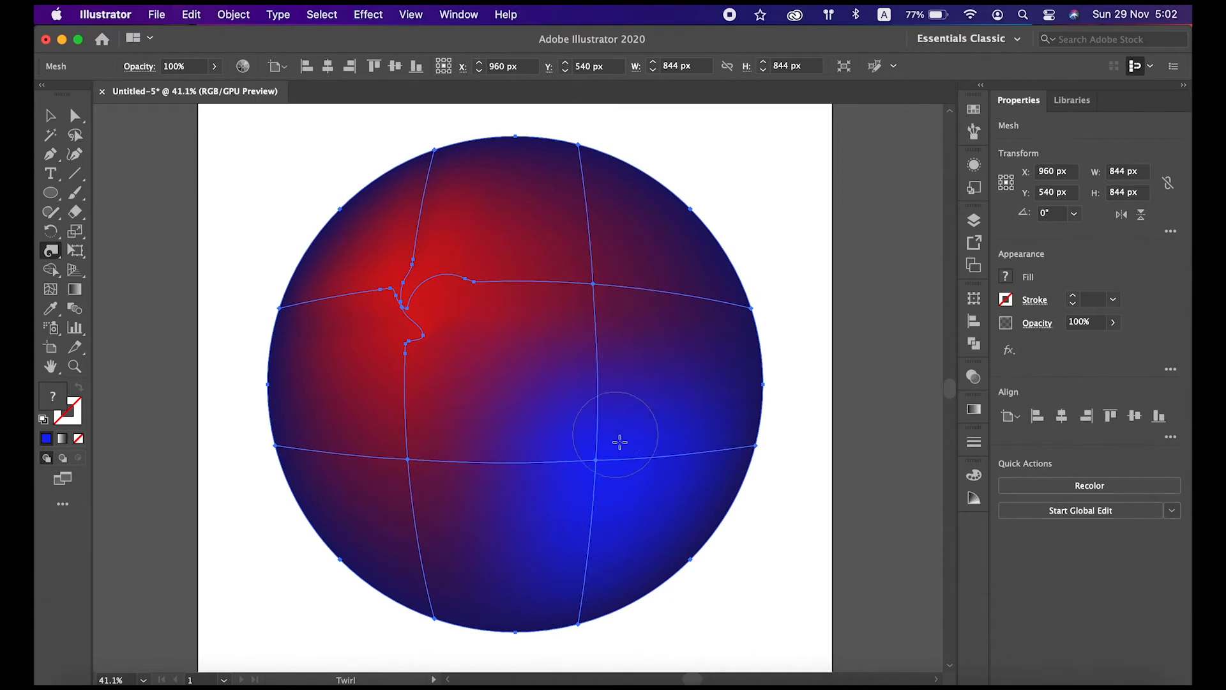
left_click_drag(630, 456, 587, 448)
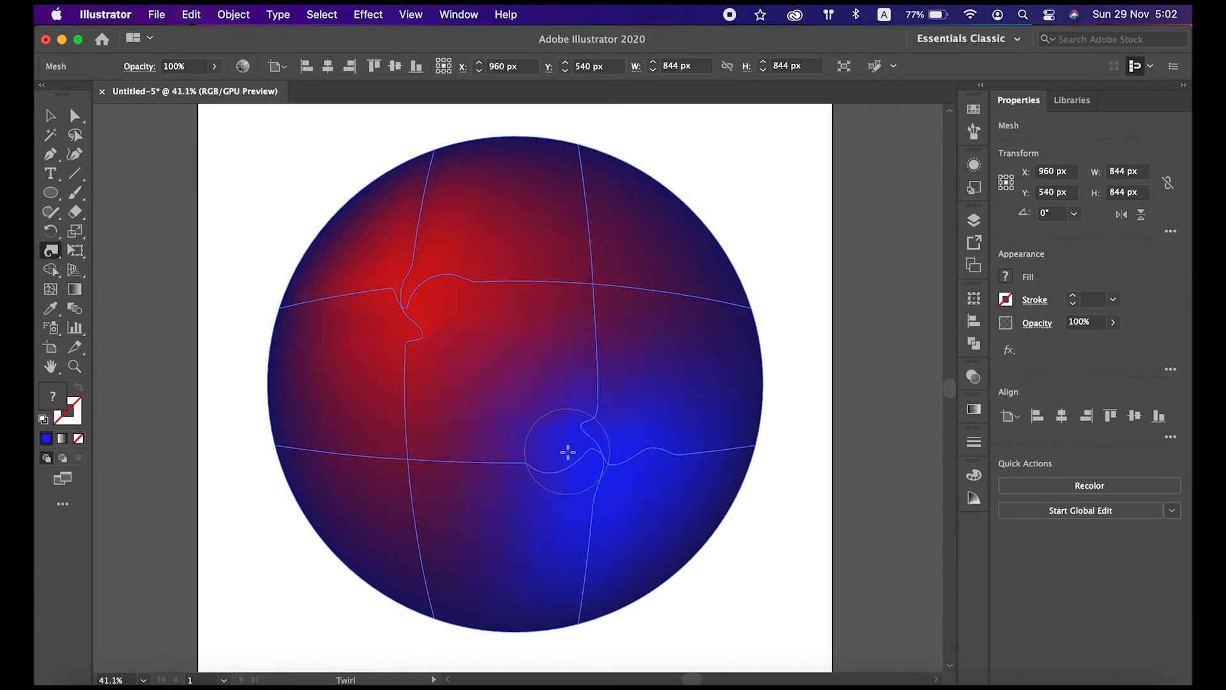
- Twirl along the horizontal and vertical mesh lines around the circle's centre to bend them into irregular waves
mouse_move(443, 400)
left_mouse_down()
mouse_move(415, 429)
mouse_move(425, 557)
left_mouse_up()
left_click_drag(602, 211, 597, 381)
mouse_move(458, 170)
left_mouse_down()
mouse_move(455, 251)
mouse_move(473, 277)
mouse_move(534, 274)
mouse_move(496, 257)
mouse_move(471, 281)
left_mouse_up()
left_click_drag(619, 366, 616, 366)
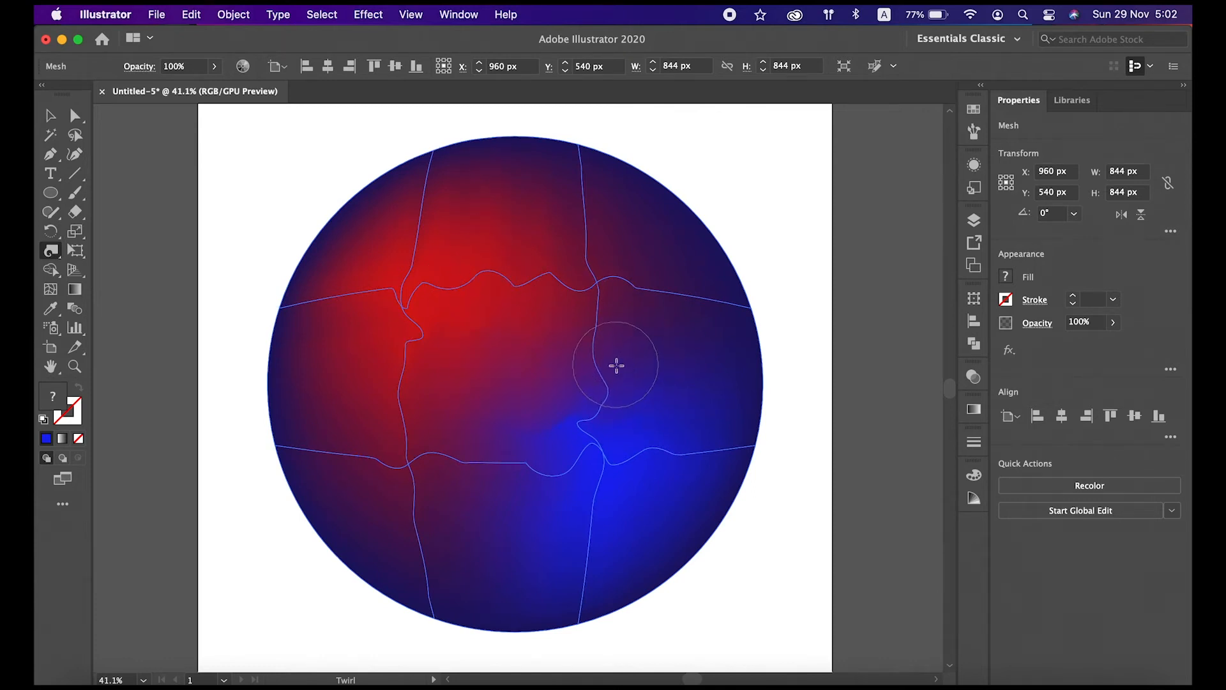
left_click_drag(423, 213, 357, 295)
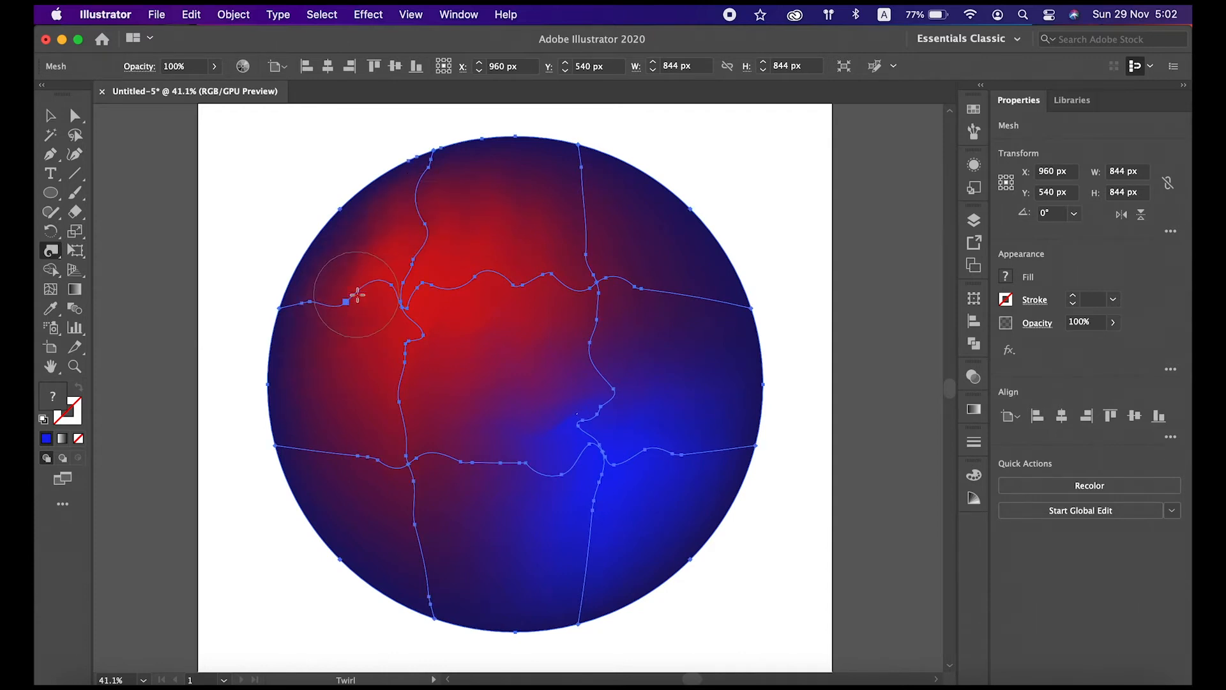
mouse_move(297, 392)
left_mouse_down()
mouse_move(323, 422)
mouse_move(320, 439)
mouse_move(426, 389)
mouse_move(405, 380)
mouse_move(435, 378)
left_mouse_up()
mouse_move(491, 445)
left_mouse_down()
mouse_move(500, 460)
mouse_move(488, 454)
mouse_move(561, 438)
mouse_move(583, 386)
mouse_move(627, 359)
mouse_move(619, 282)
mouse_move(674, 297)
left_mouse_up()
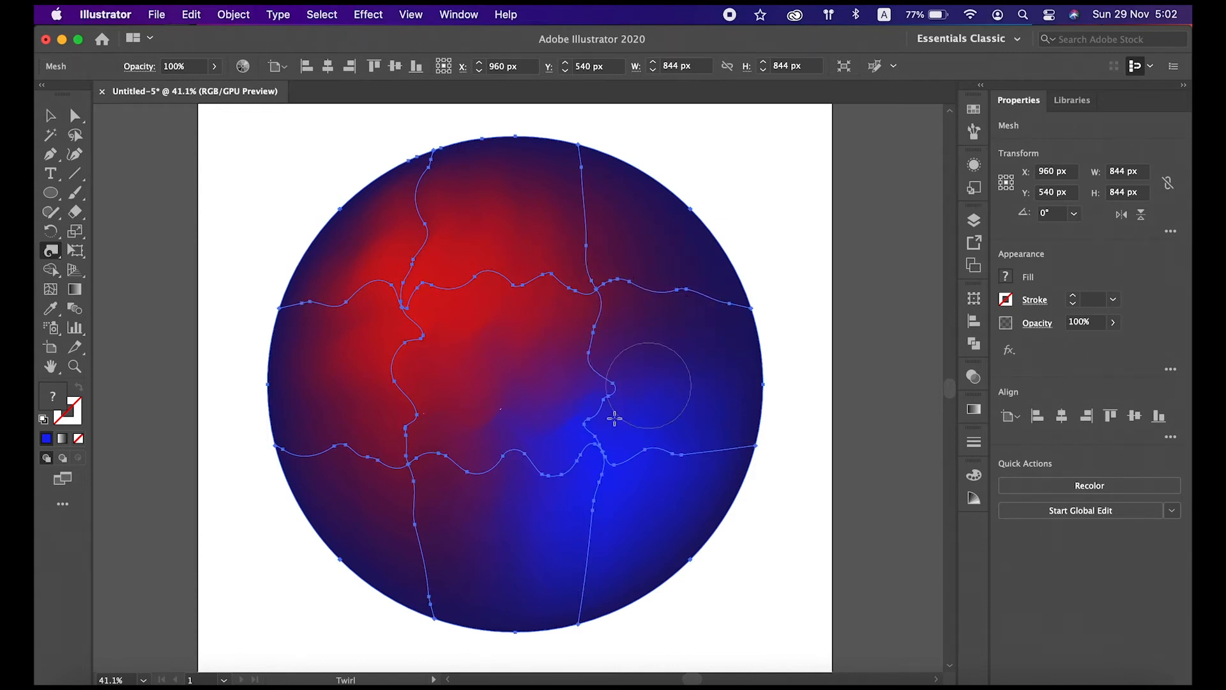
- Twirl the mesh in the circle's middle and along the lines right of and below the blue point
mouse_move(501, 364)
left_mouse_down()
mouse_move(526, 444)
mouse_move(552, 452)
mouse_move(500, 419)
mouse_move(521, 441)
mouse_move(524, 492)
mouse_move(485, 496)
mouse_move(502, 479)
mouse_move(466, 498)
mouse_move(458, 480)
left_mouse_up()
left_click_drag(570, 353, 591, 347)
left_click_drag(511, 274, 513, 270)
left_click_drag(431, 355, 431, 355)
left_click_drag(645, 498, 672, 460)
left_click_drag(608, 511, 607, 511)
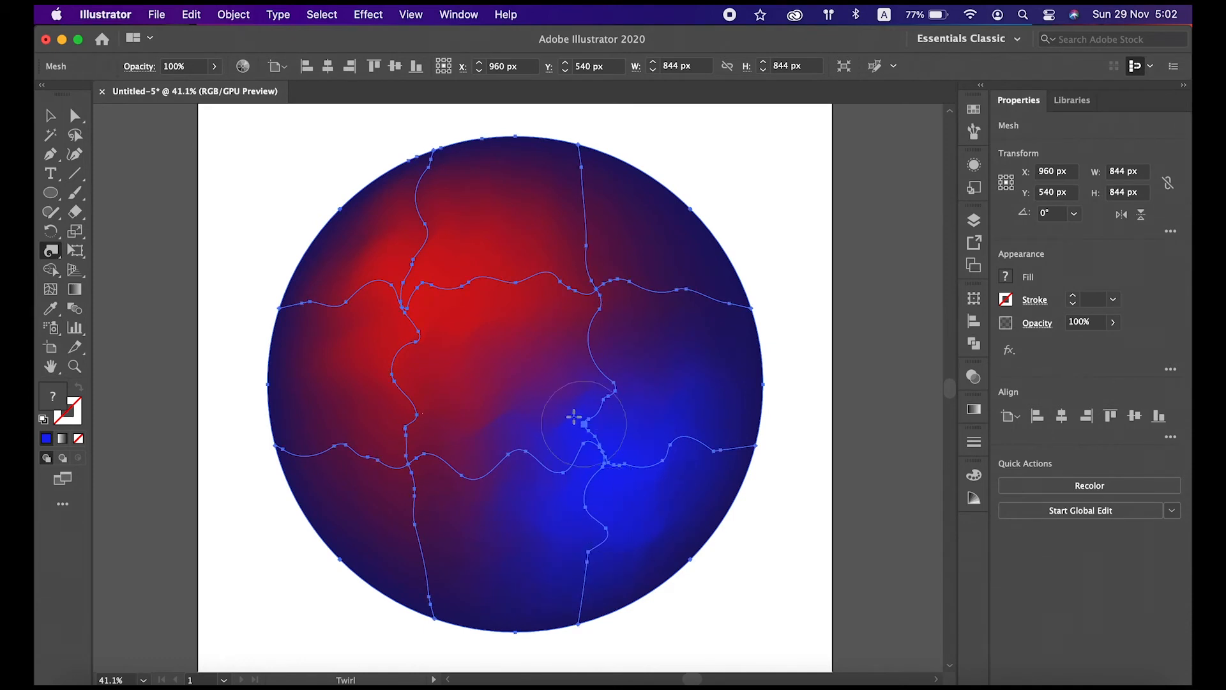
- Twirl the centre, upper and lower-left mesh lines further to blend red into blue, and deselect the circle
left_click_drag(572, 355, 574, 356)
left_click_drag(509, 431, 507, 432)
mouse_move(381, 341)
left_mouse_down()
mouse_move(379, 290)
mouse_move(400, 309)
mouse_move(389, 348)
left_mouse_up()
left_click_drag(452, 268, 509, 269)
left_click_drag(565, 229, 565, 228)
left_click_drag(394, 378, 398, 364)
left_click_drag(321, 460, 320, 460)
left_click_drag(403, 526, 403, 525)
left_click_drag(482, 489, 480, 485)
left_click(50, 119)
left_click(144, 154)
- Reselect the mesh circle, twirl the upper horizontal line and the area below the red point, and deselect it
scroll(185, 231, "down", 3)
scroll(188, 238, "down", 1)
scroll(185, 238, "up", 1)
left_click(438, 315)
left_click(59, 251)
scroll(445, 340, "up", 5)
mouse_move(329, 245)
left_mouse_down()
mouse_move(438, 236)
mouse_move(444, 248)
mouse_move(437, 228)
mouse_move(459, 245)
left_mouse_up()
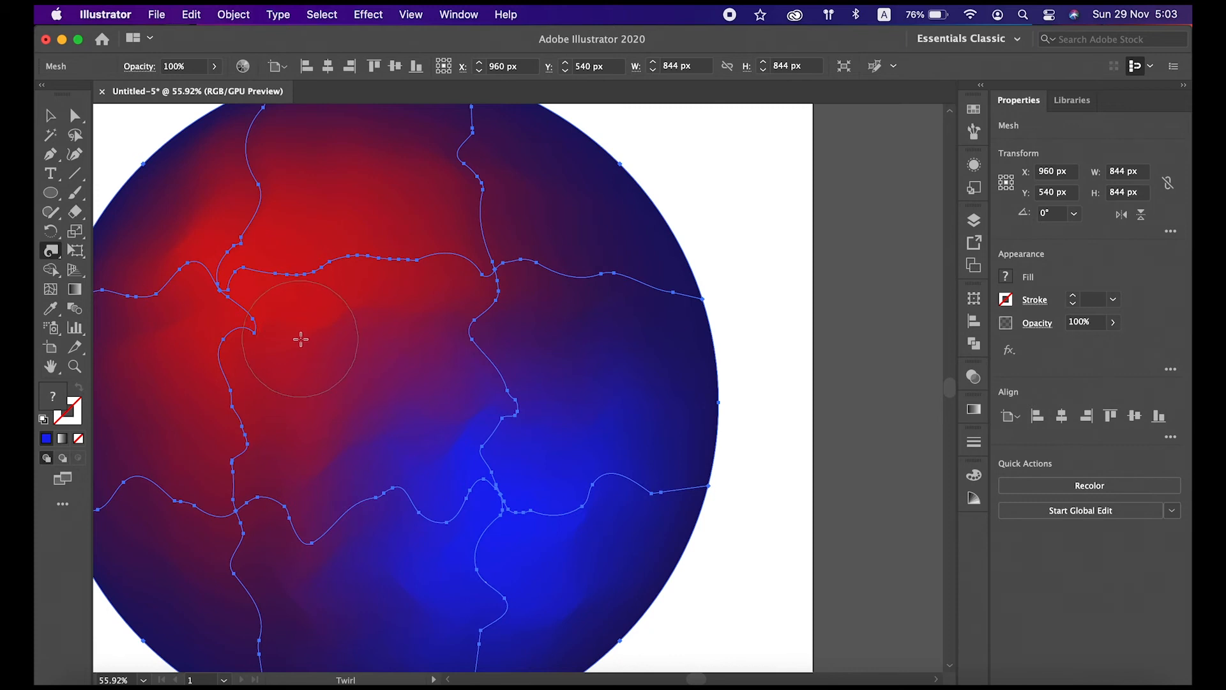
mouse_move(347, 339)
left_mouse_down()
mouse_move(325, 326)
mouse_move(254, 337)
mouse_move(254, 373)
mouse_move(248, 348)
left_mouse_up()
scroll(248, 348, "down", 5)
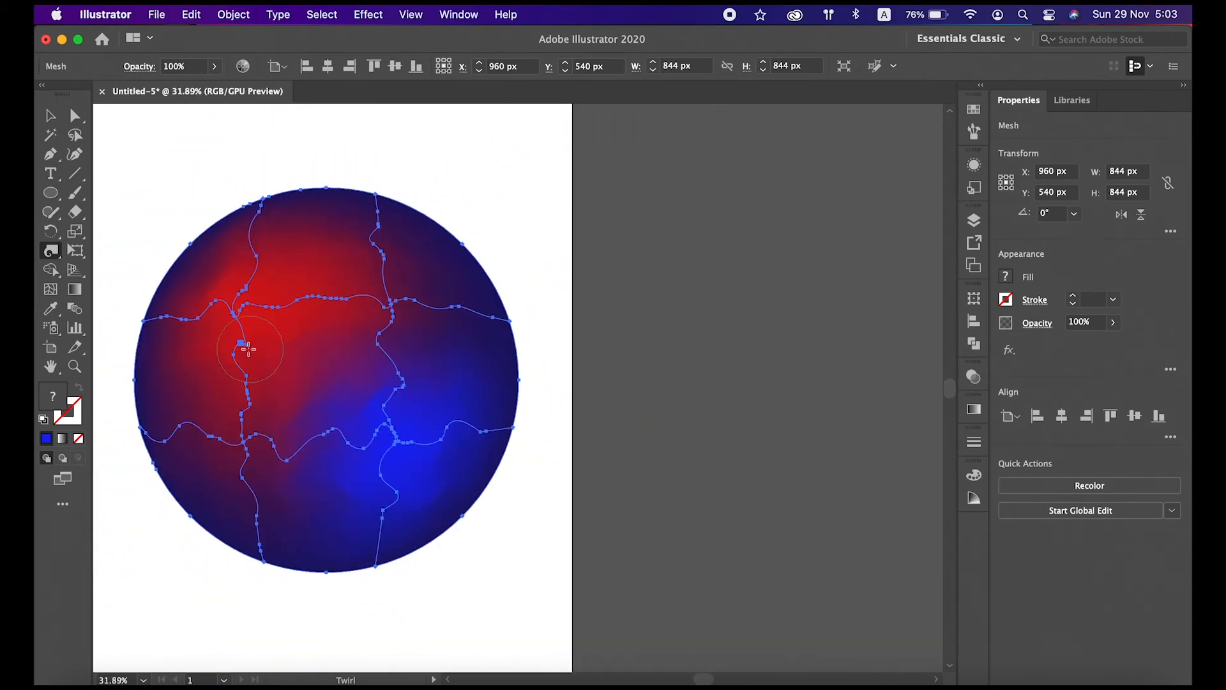
scroll(249, 349, "left", 2)
left_click(46, 118)
left_click(225, 185)
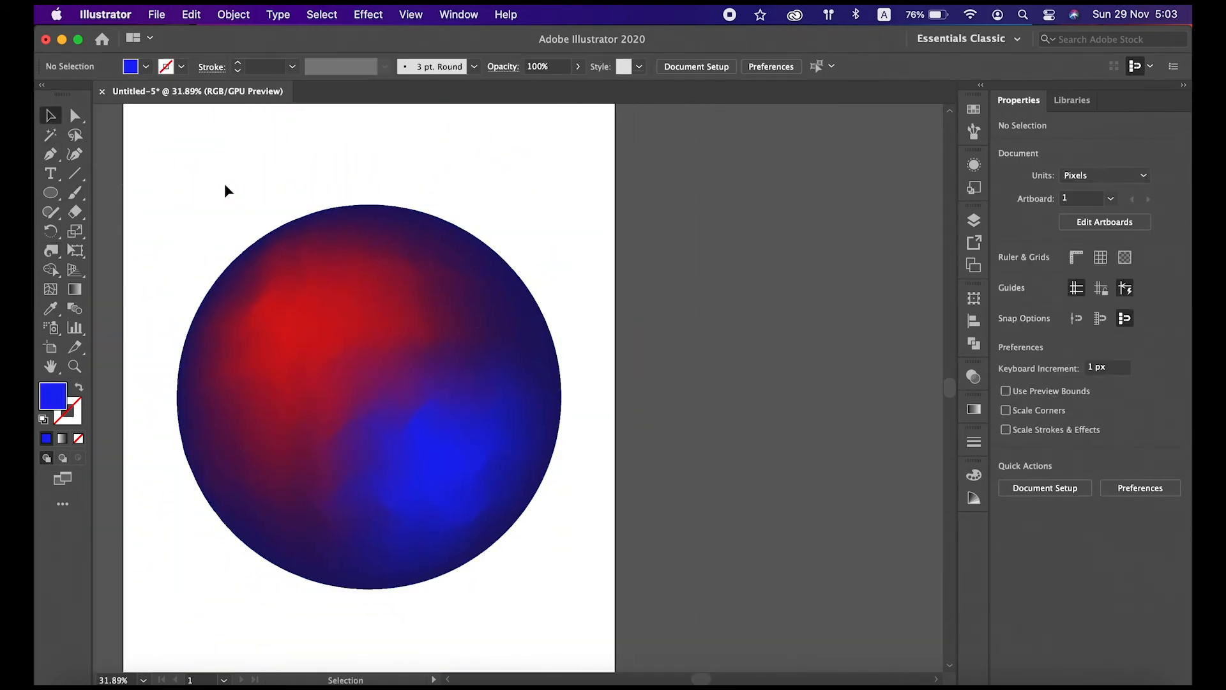
- Scale the mesh circle up proportionally about its centre to 1824 × 1824 px so it covers the artboard, and deselect it
scroll(225, 185, "down", 3)
scroll(224, 189, "up", 3)
scroll(224, 190, "left", 3)
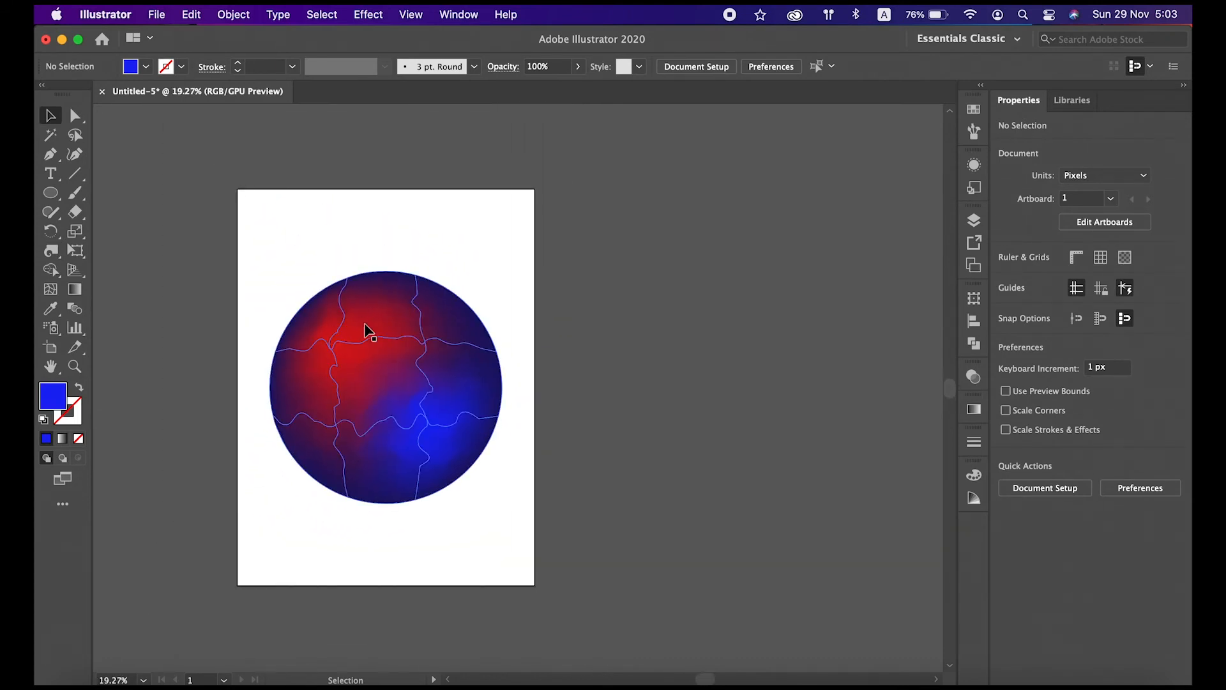
left_click(389, 361)
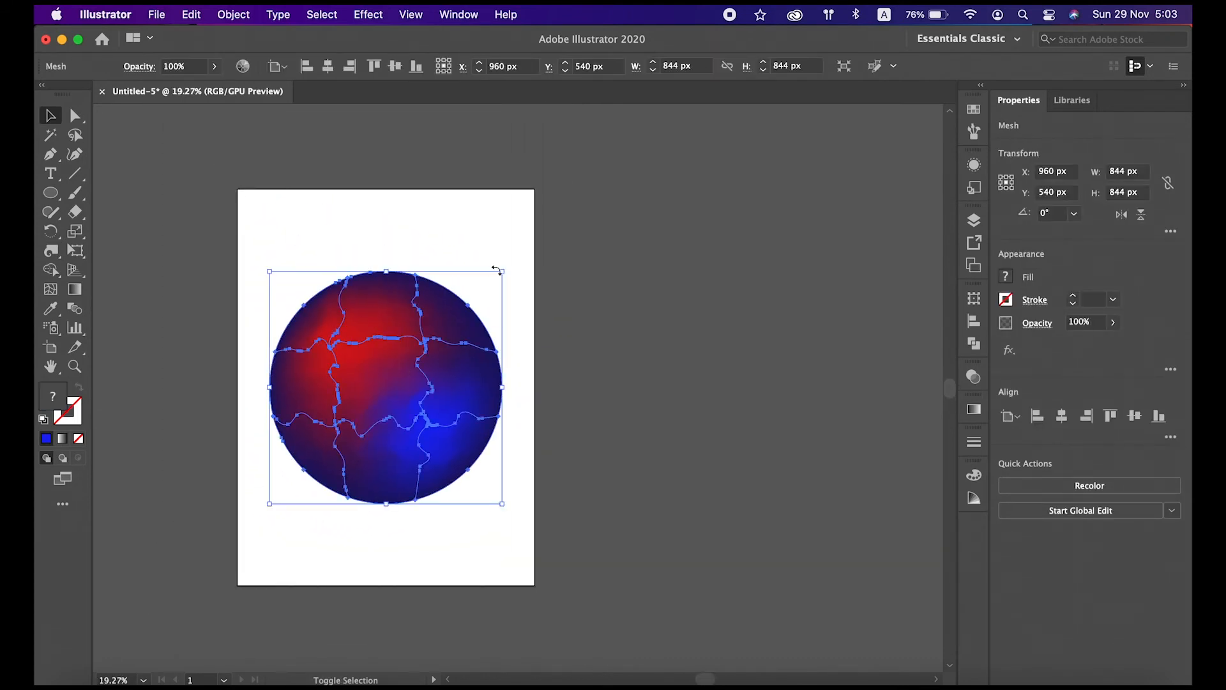
left_click_drag(503, 274, 534, 238)
left_click_drag(595, 174, 644, 135)
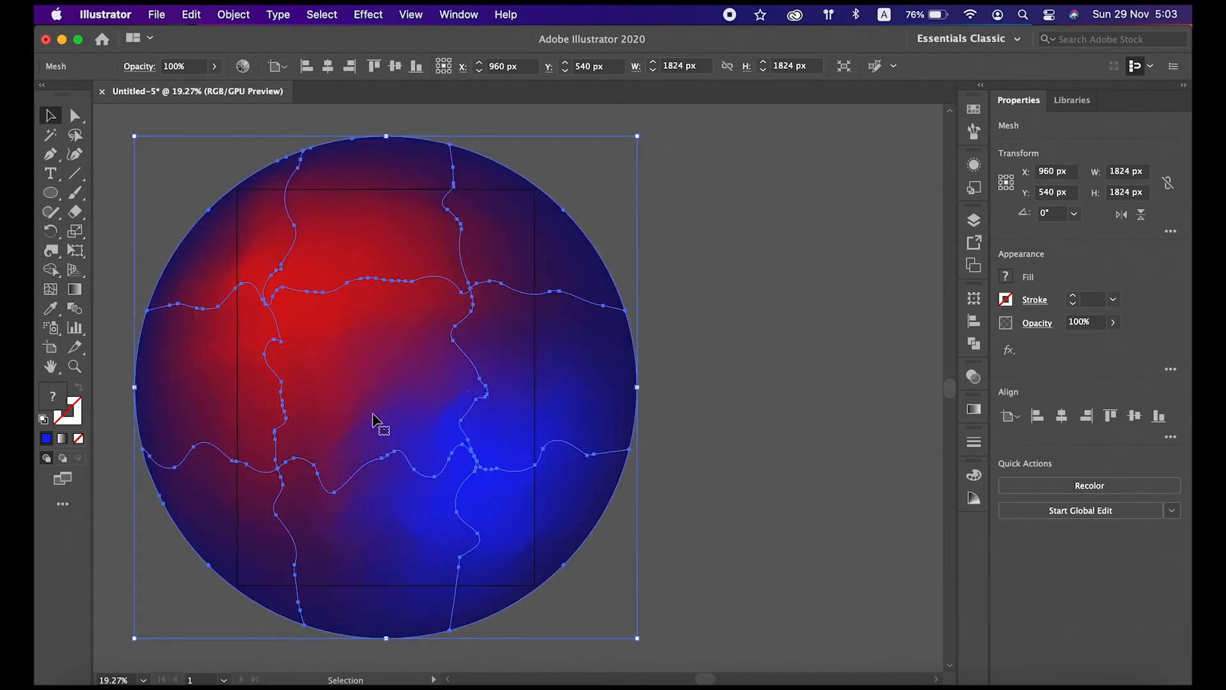
left_click(730, 415)
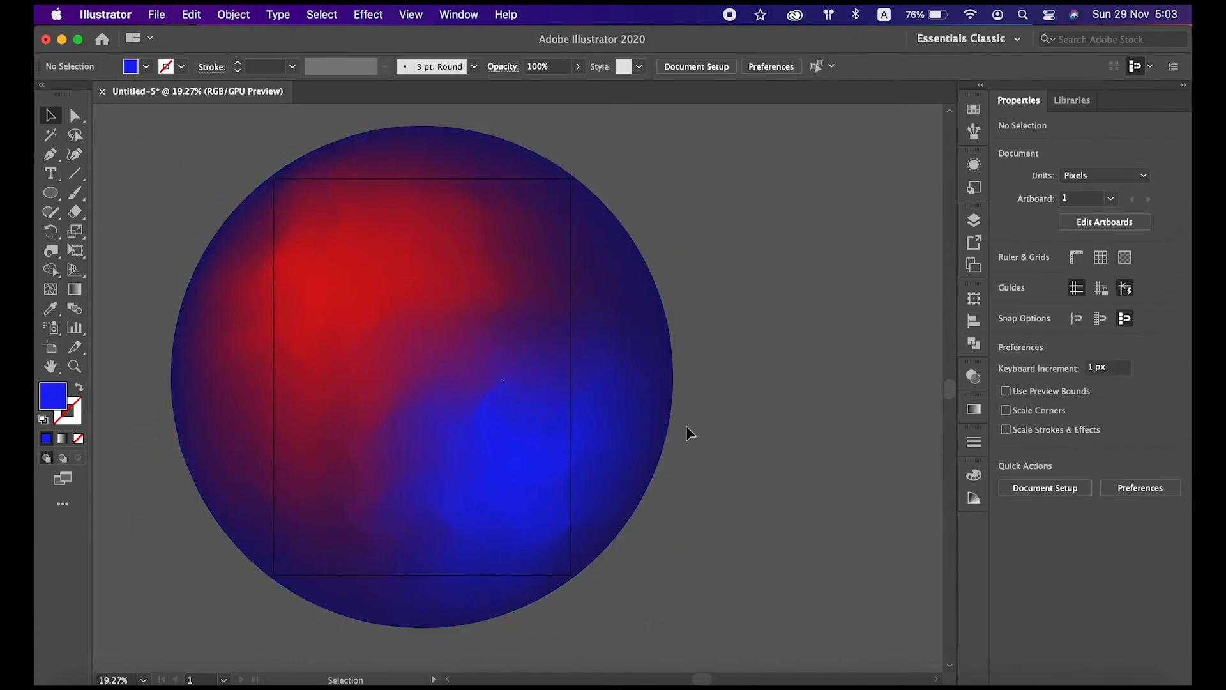
- Draw a 1080 × 1440 px rectangle exactly over the artboard and fill it with white
left_click(460, 452)
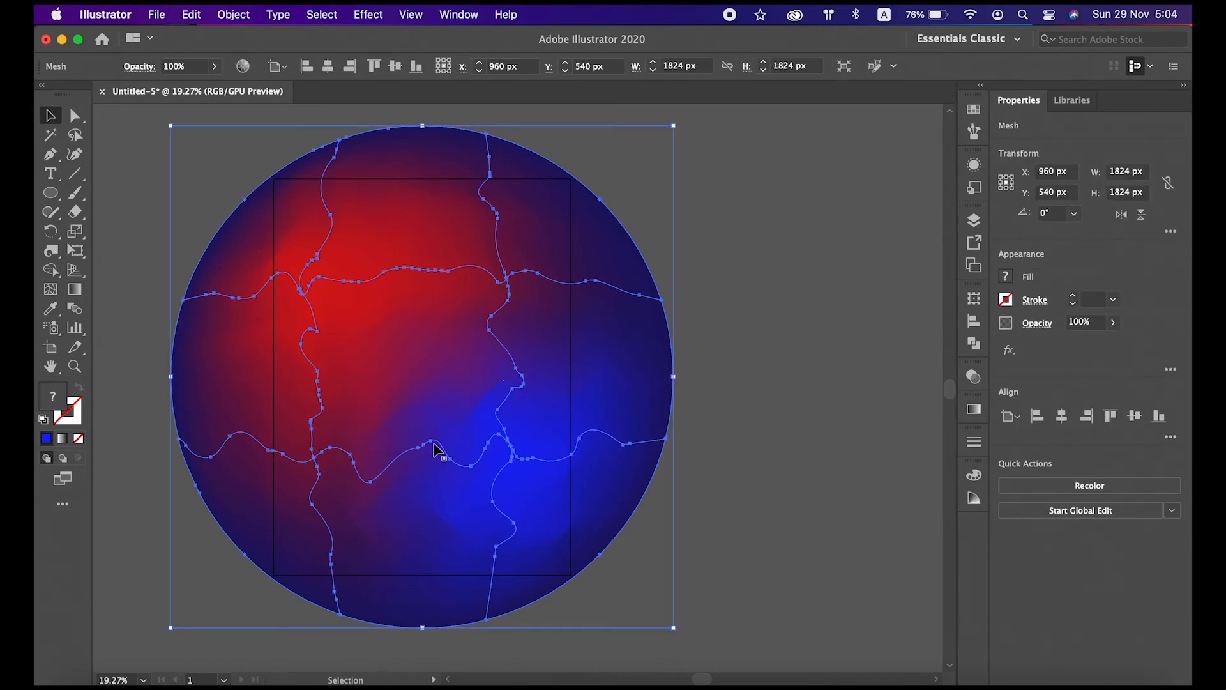
left_click(113, 380)
left_click_drag(50, 192, 104, 193)
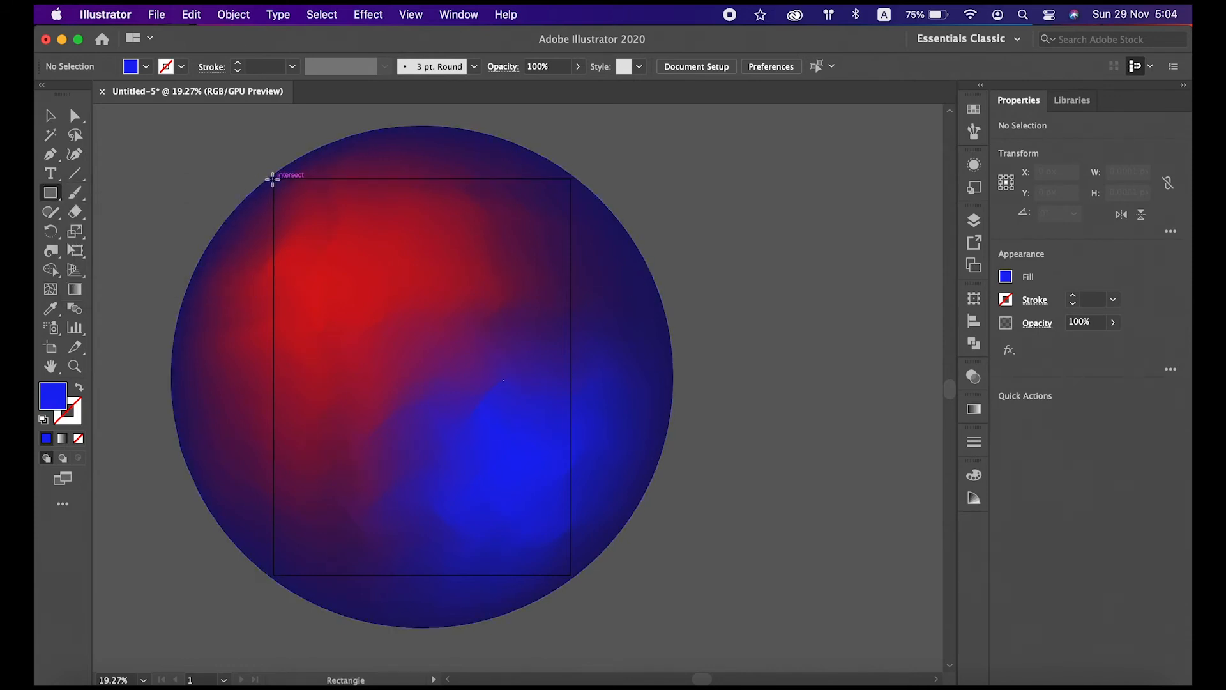
left_click_drag(275, 181, 571, 575)
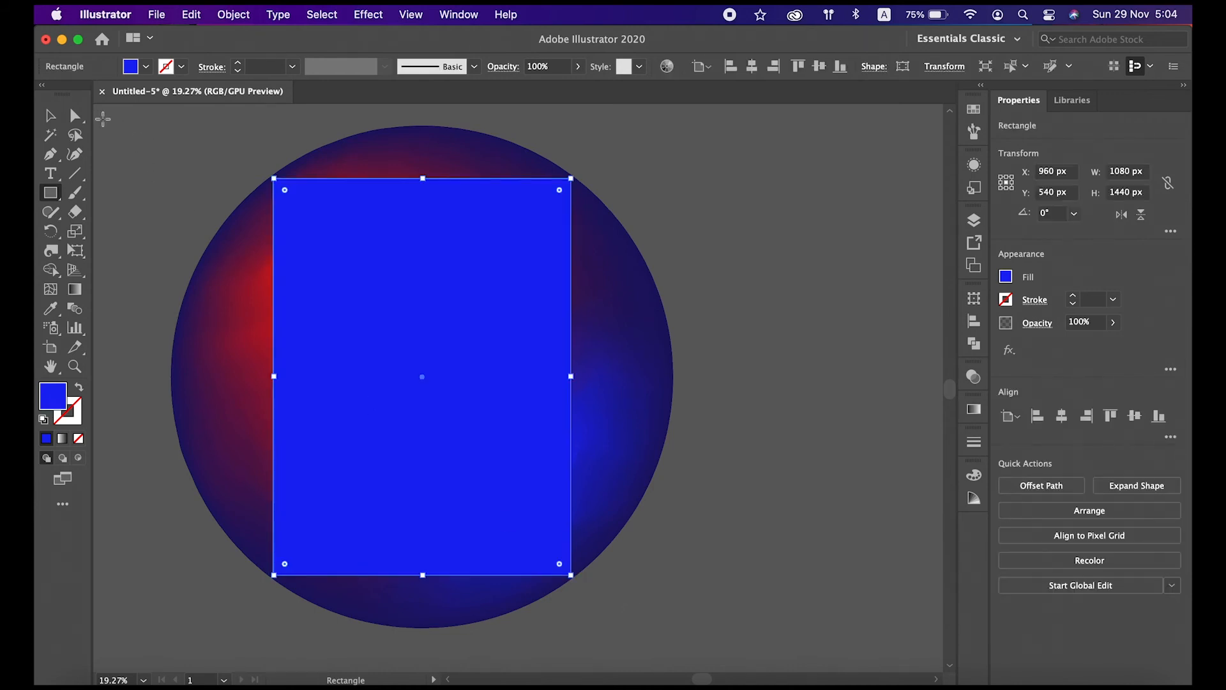
left_click(146, 66)
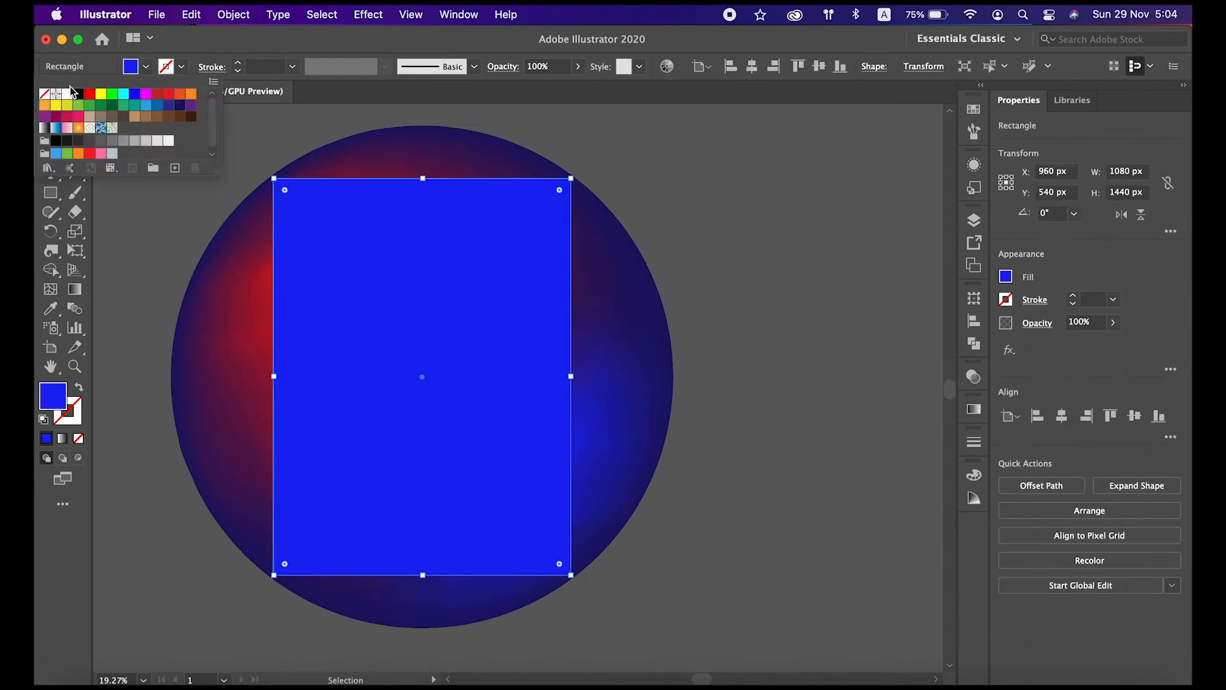
left_click(67, 94)
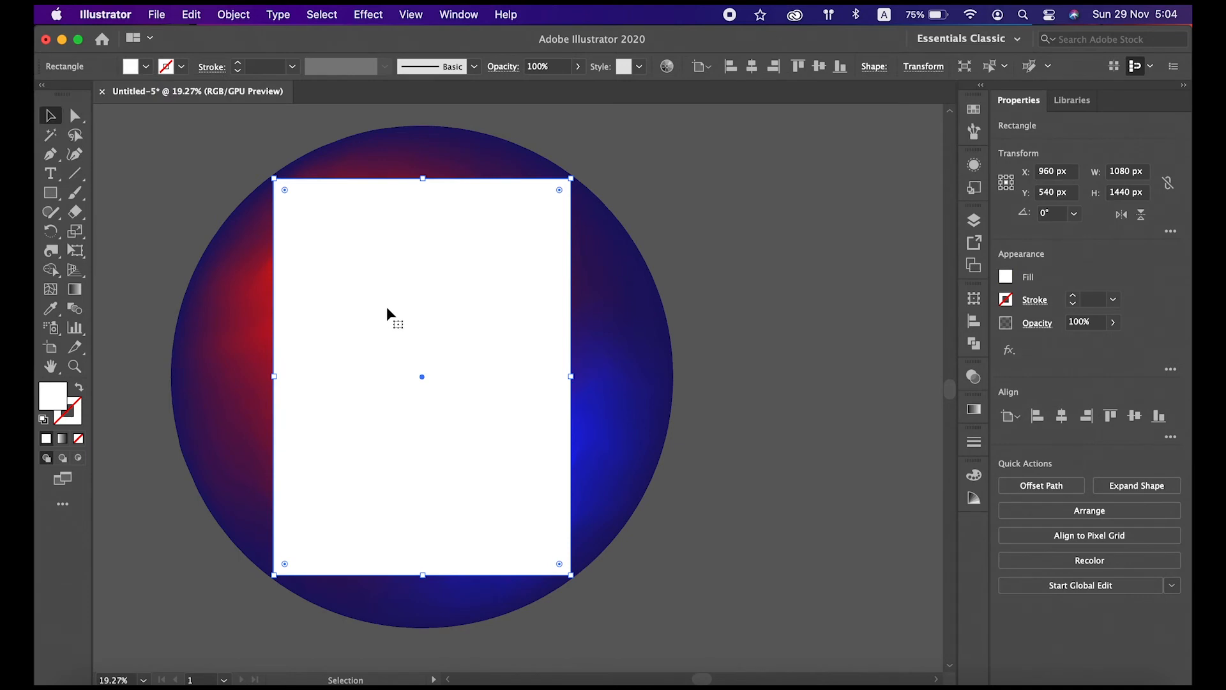
- Copy the white rectangle and send the original to the back, behind the mesh circle
left_click(192, 14)
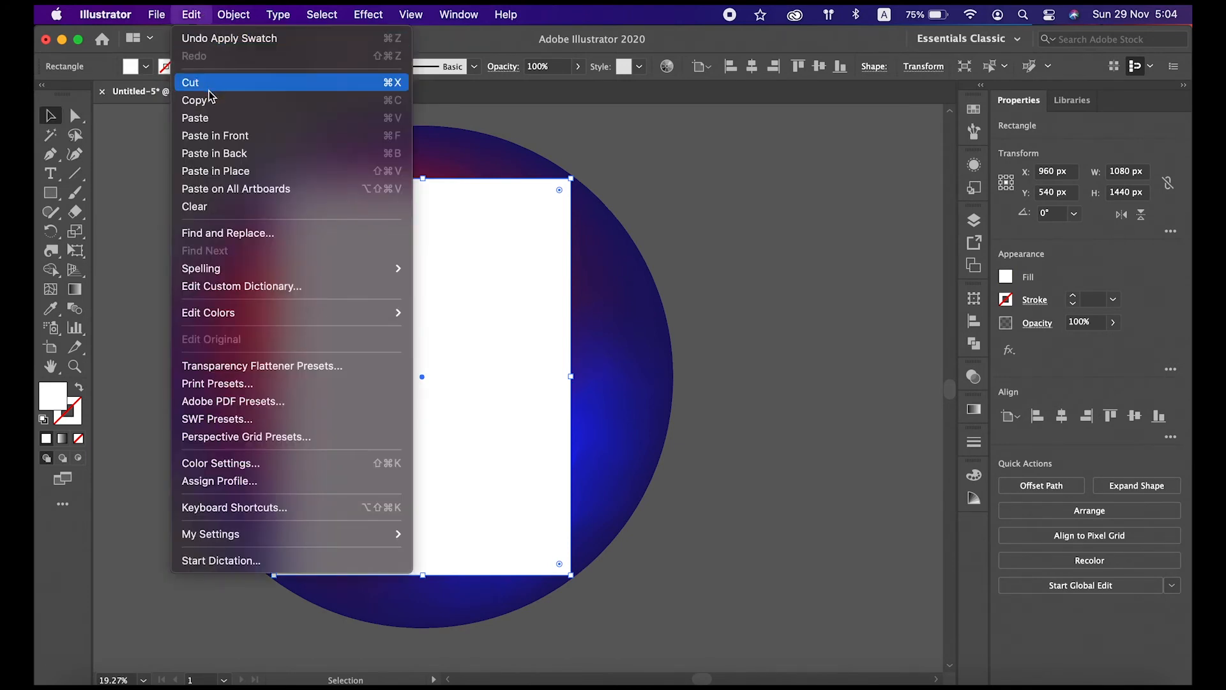
left_click(201, 99)
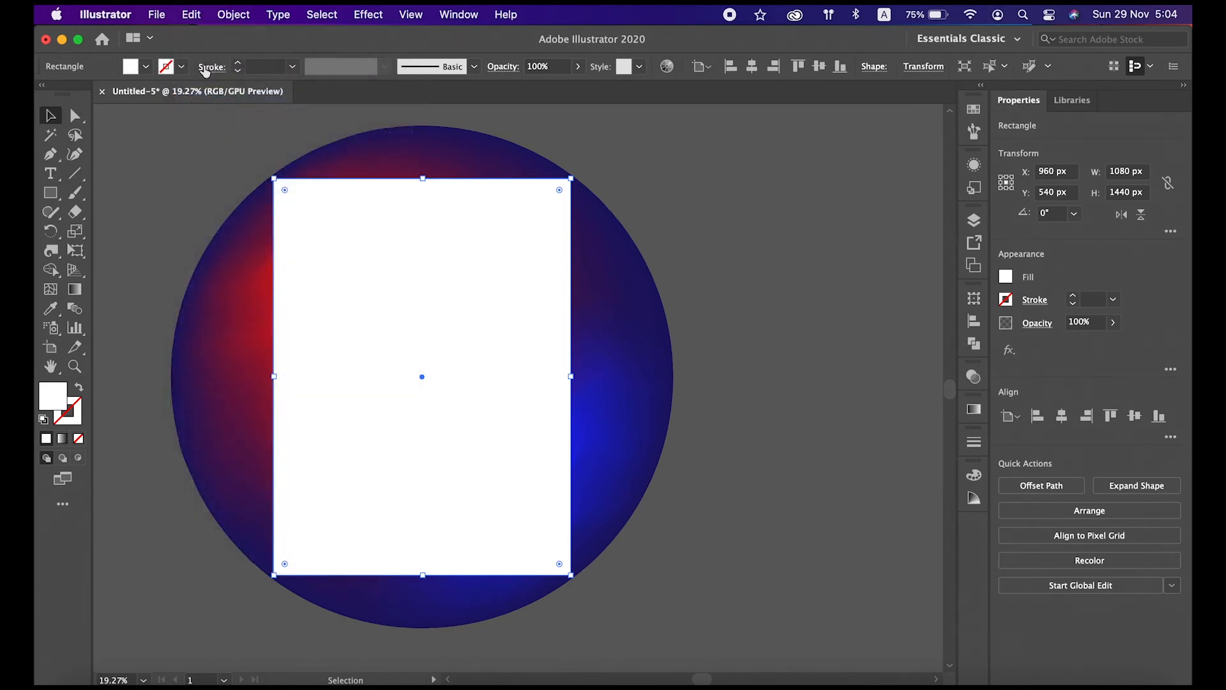
right_click(382, 336)
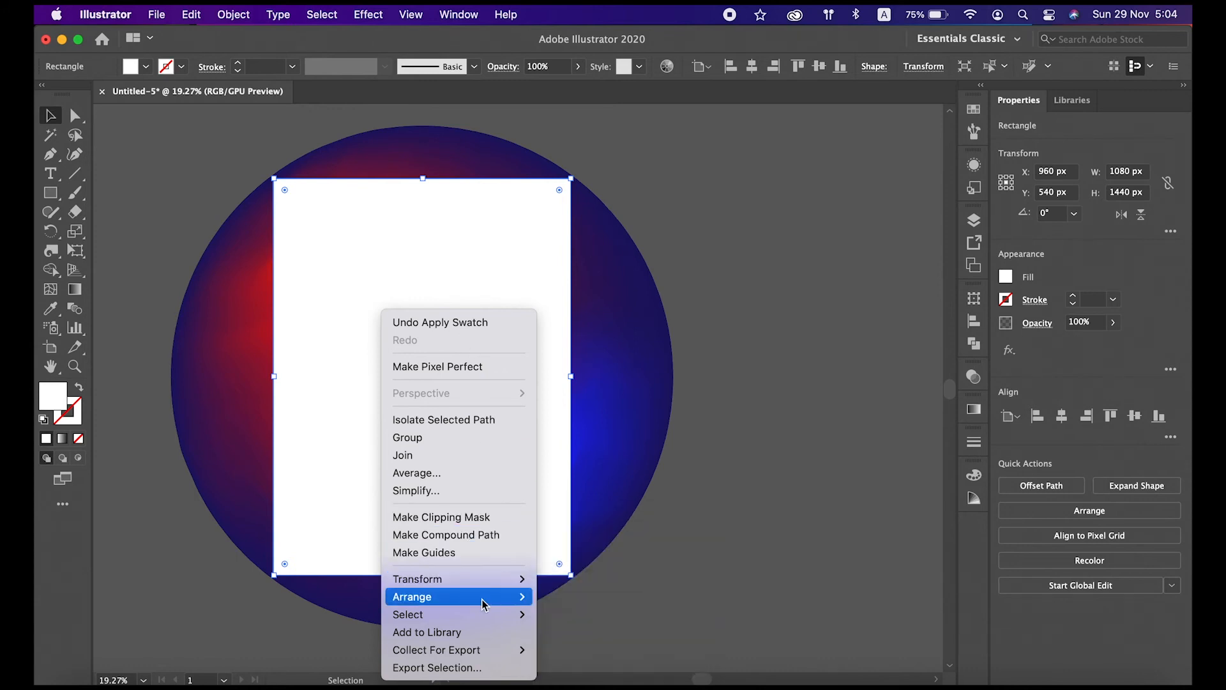
mouse_move(486, 598)
left_click(564, 641)
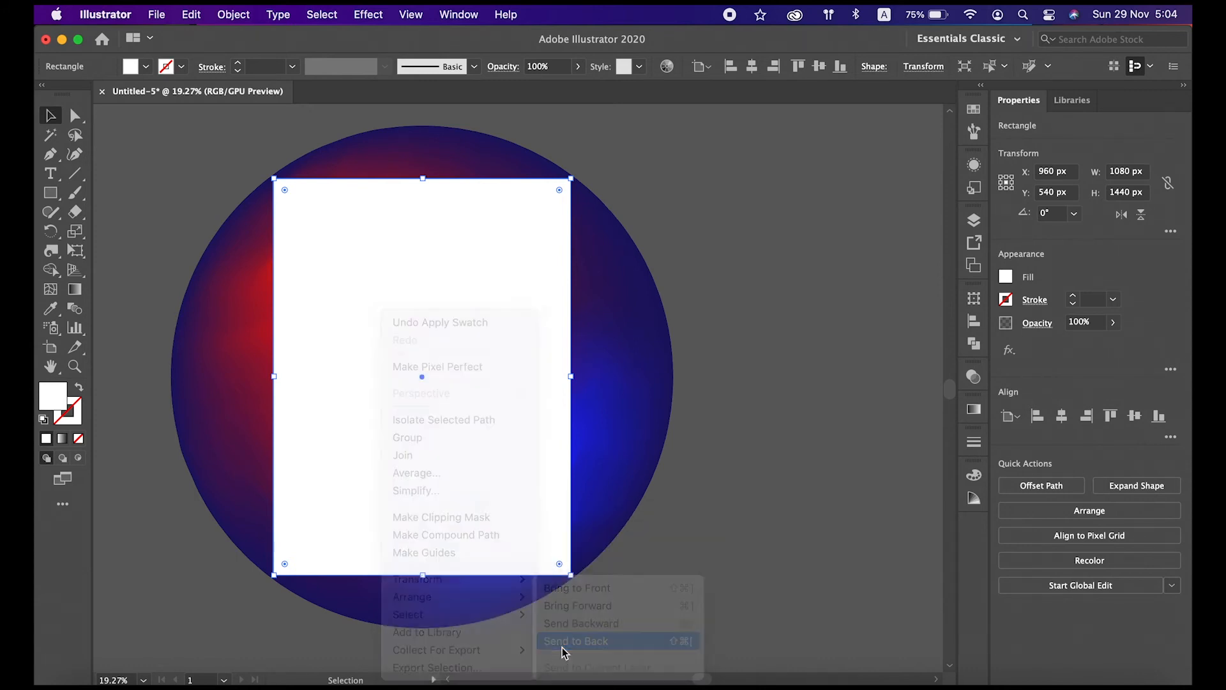
- Paste the copied white rectangle and move it exactly over the artboard, in front of the circle
left_click(192, 14)
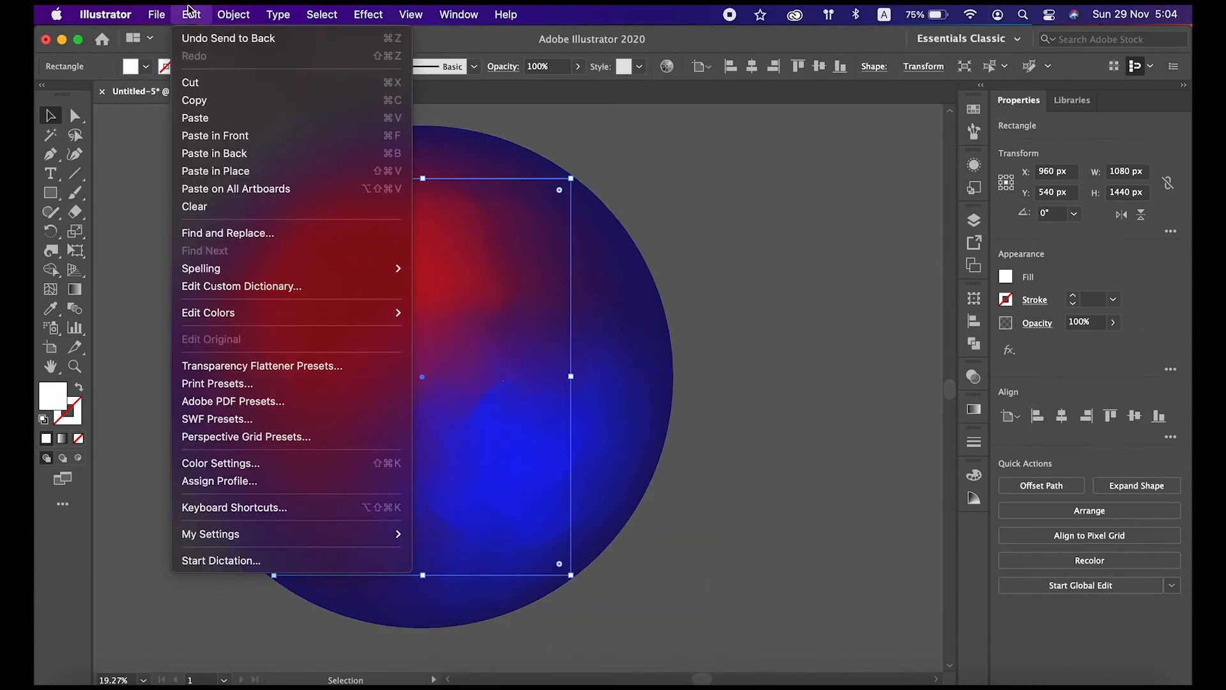
left_click(209, 127)
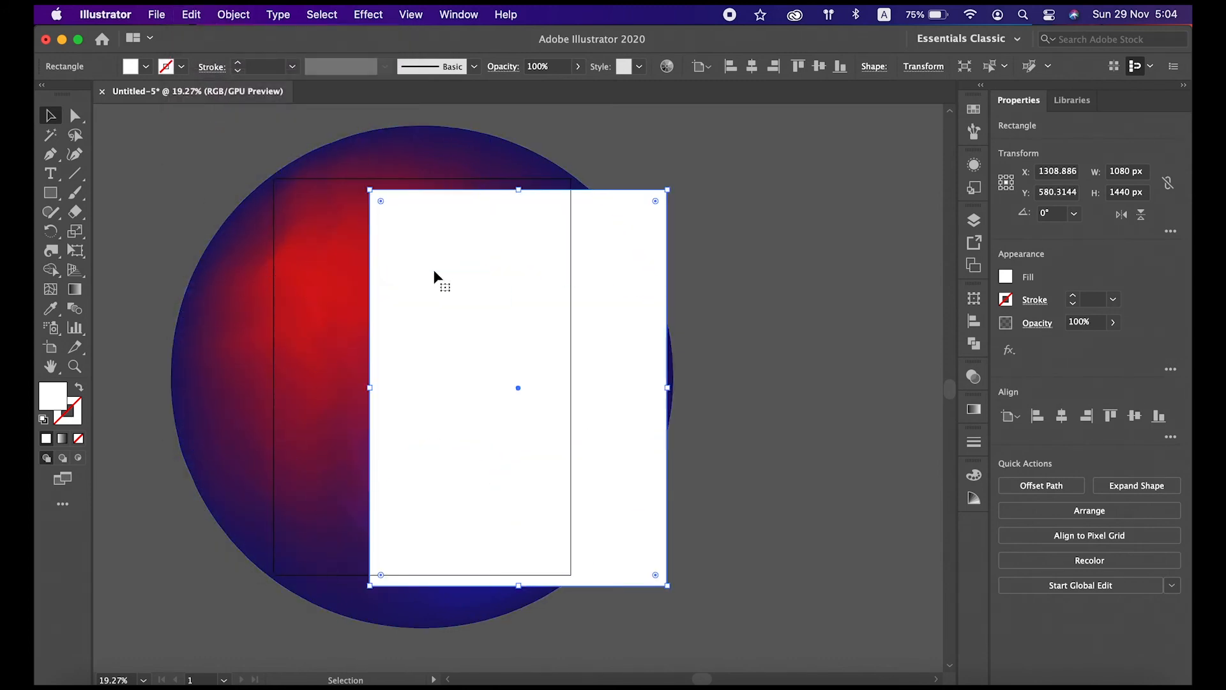
left_click_drag(446, 244, 351, 231)
- Make a clipping mask from all objects so the front rectangle crops the mesh circle to the artboard, and deselect
key("super+a")
right_click(421, 365)
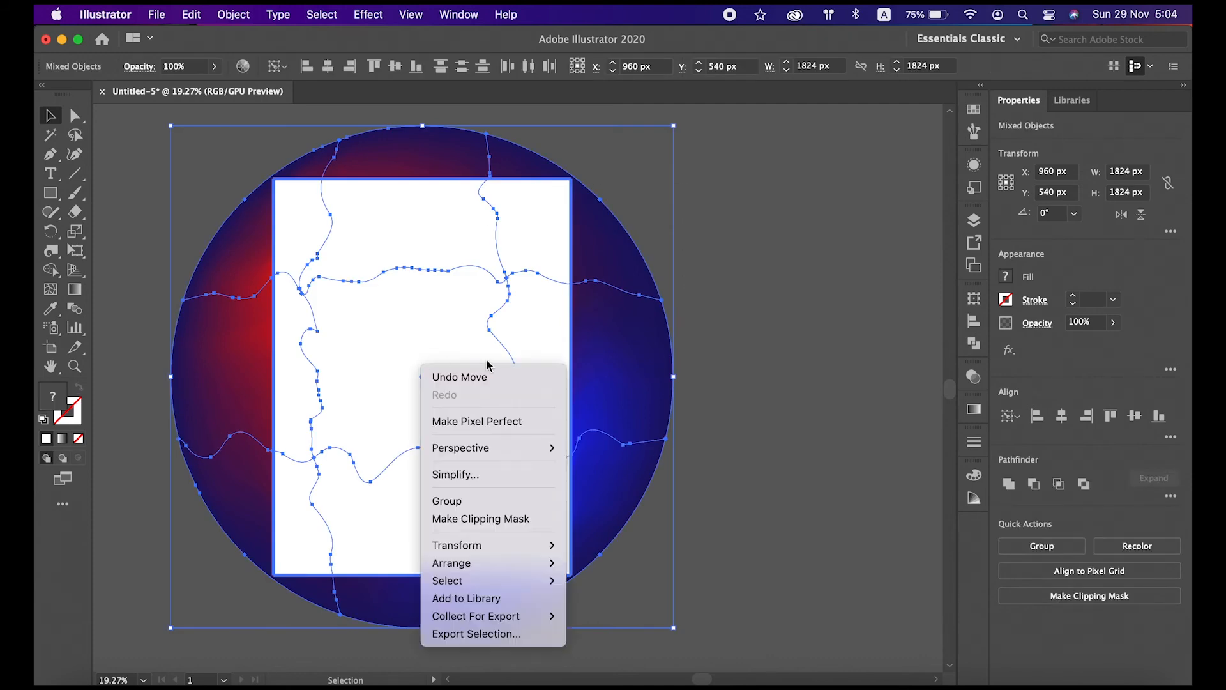
mouse_move(546, 570)
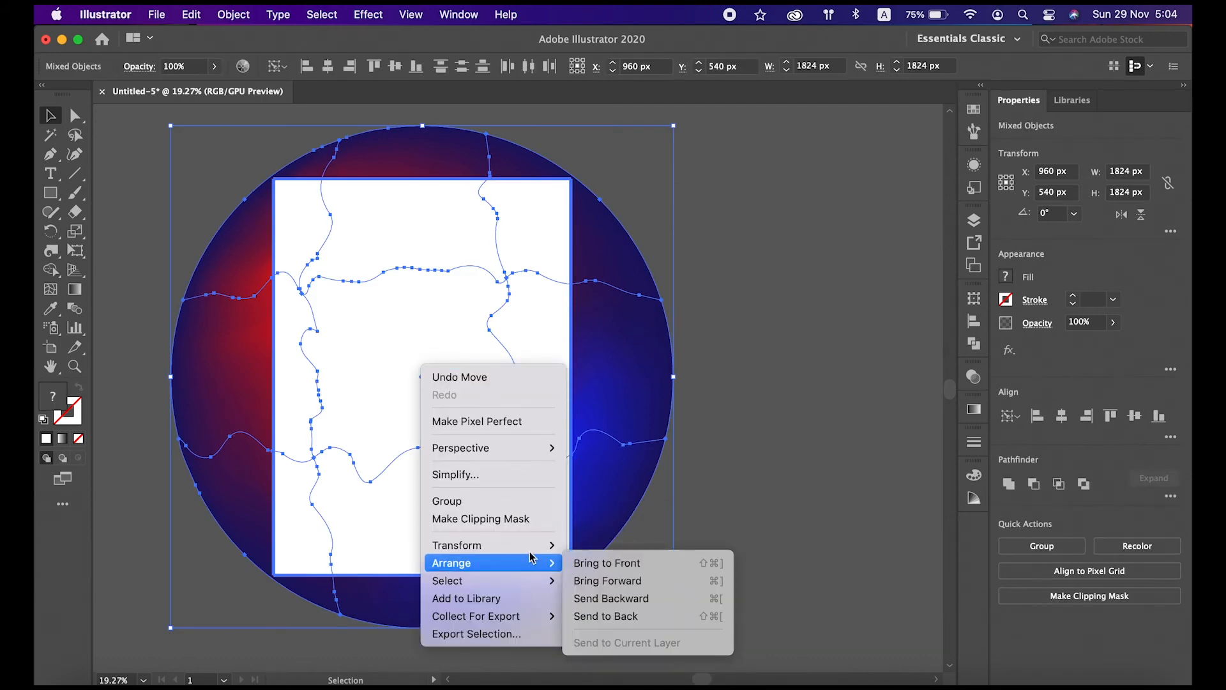
left_click(511, 522)
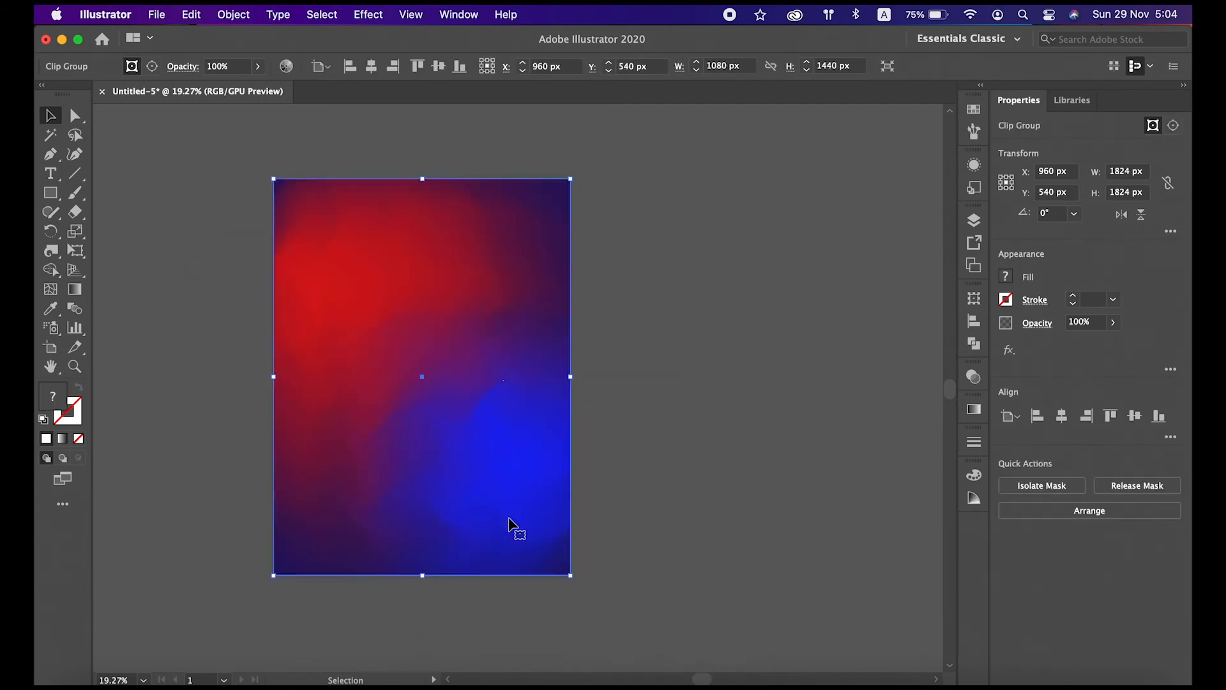
left_click(630, 423)
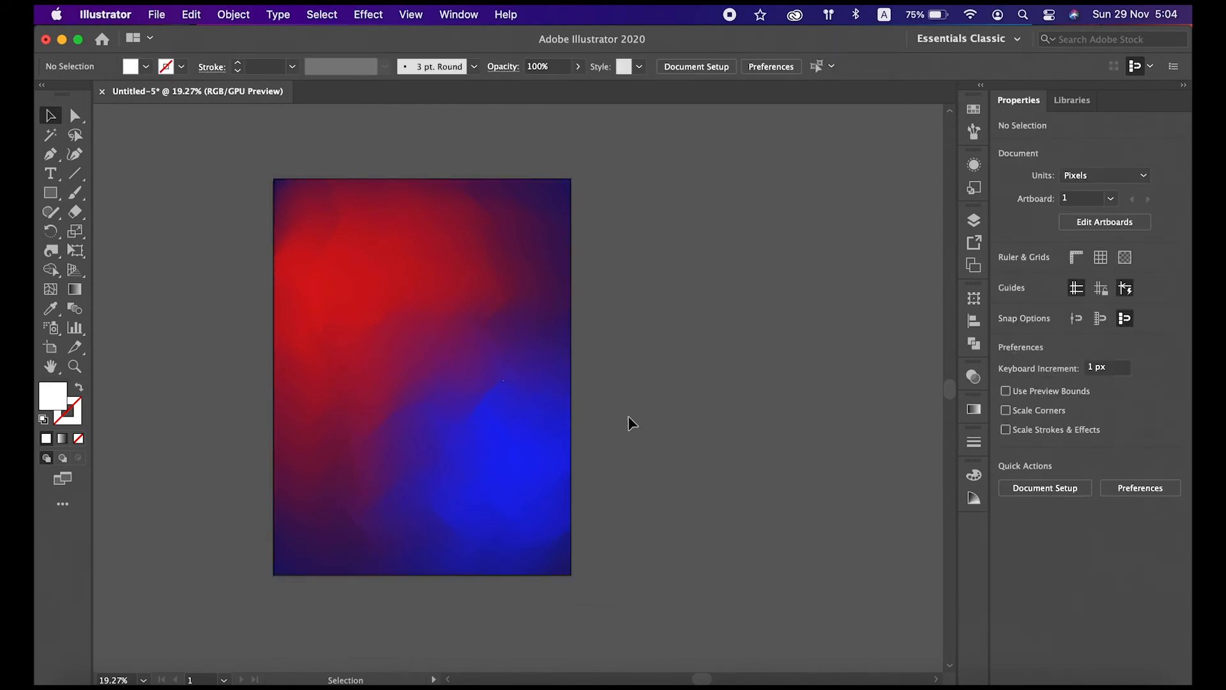
- Lock the clipped gradient background
left_click(467, 449)
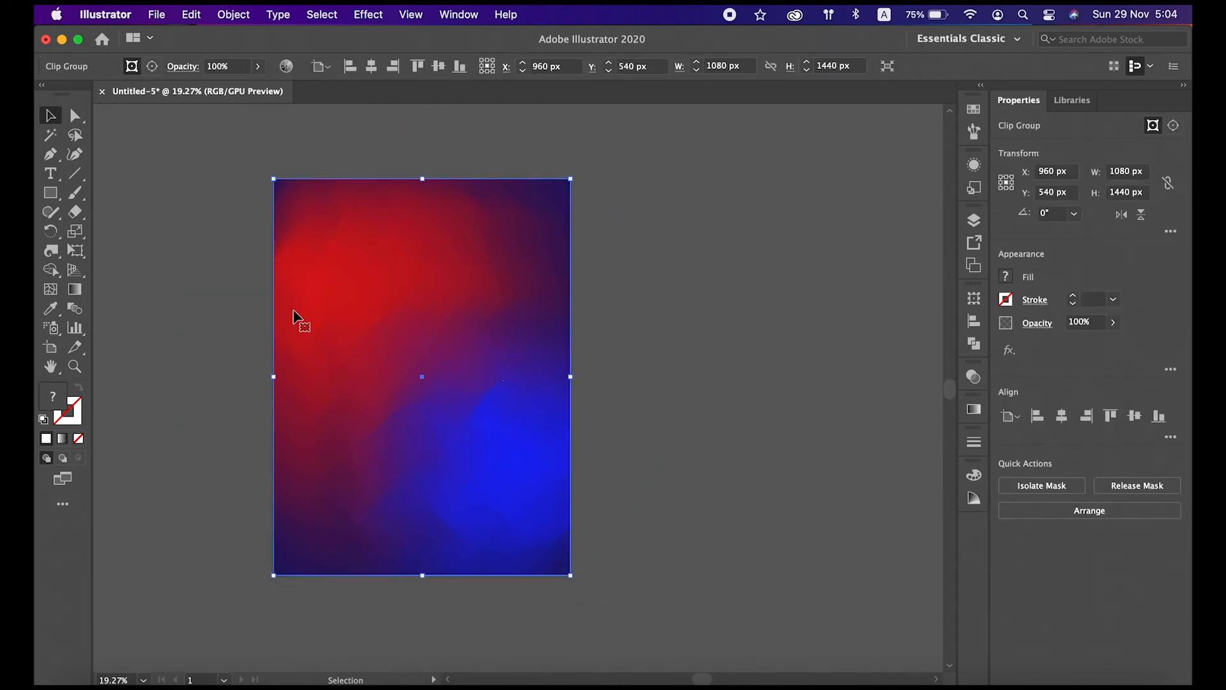
left_click(248, 20)
mouse_move(279, 15)
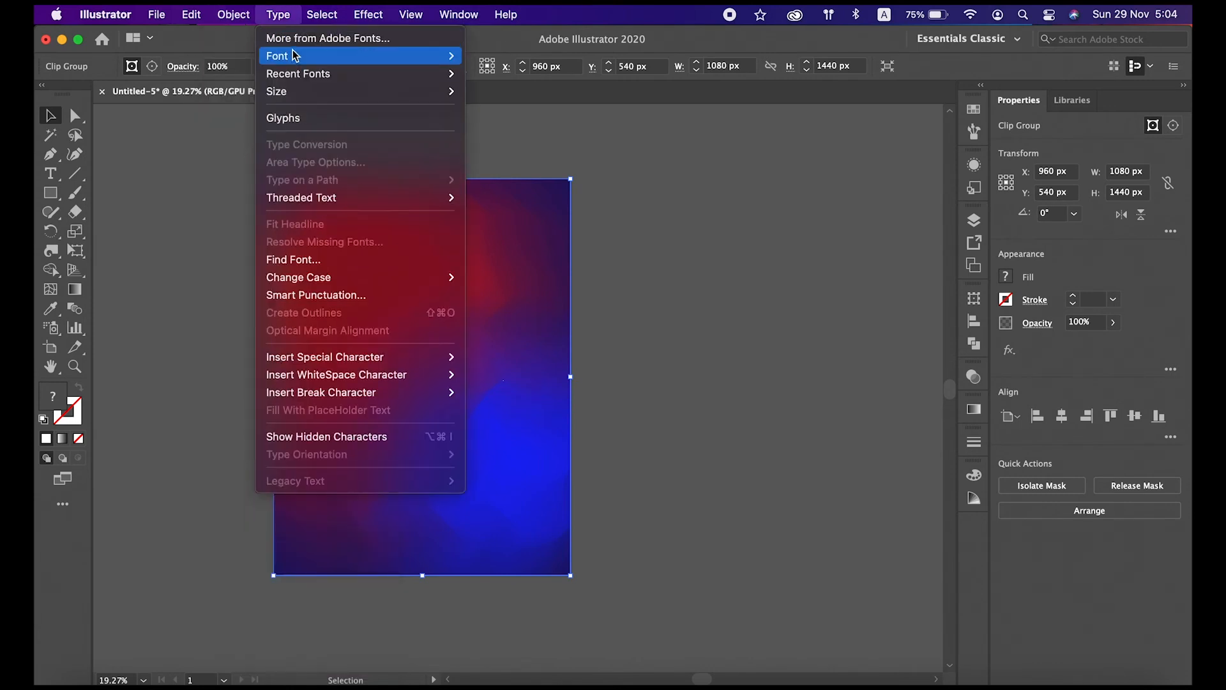
mouse_move(238, 22)
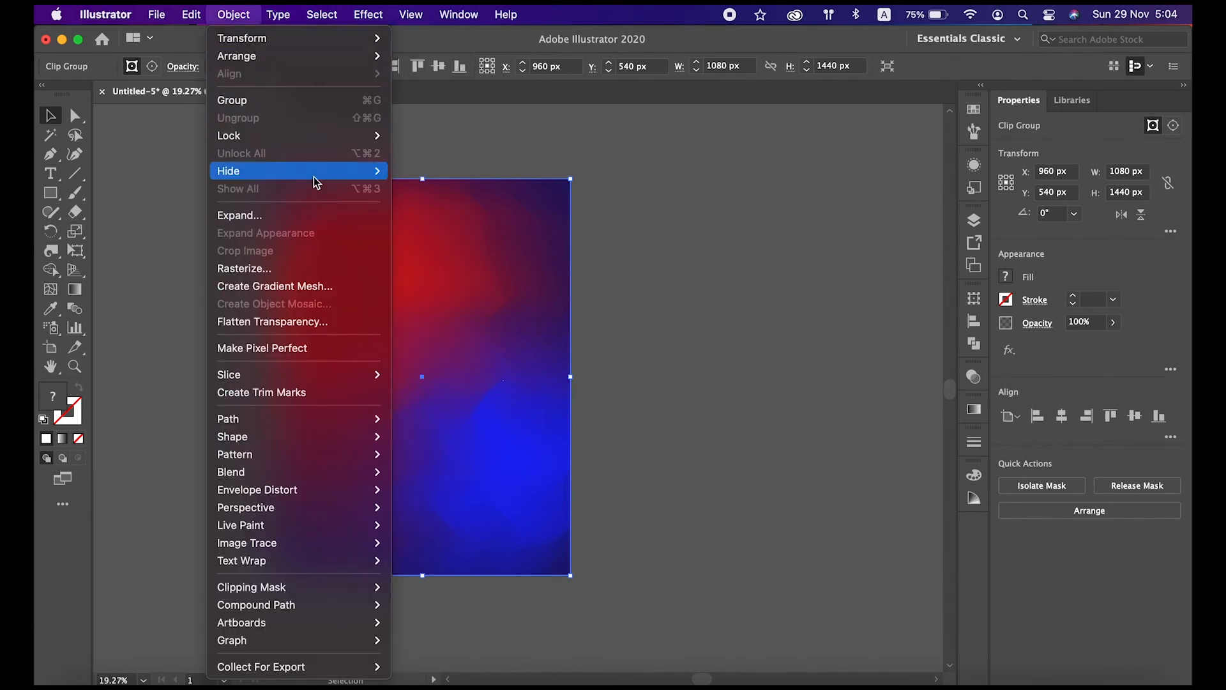
mouse_move(327, 143)
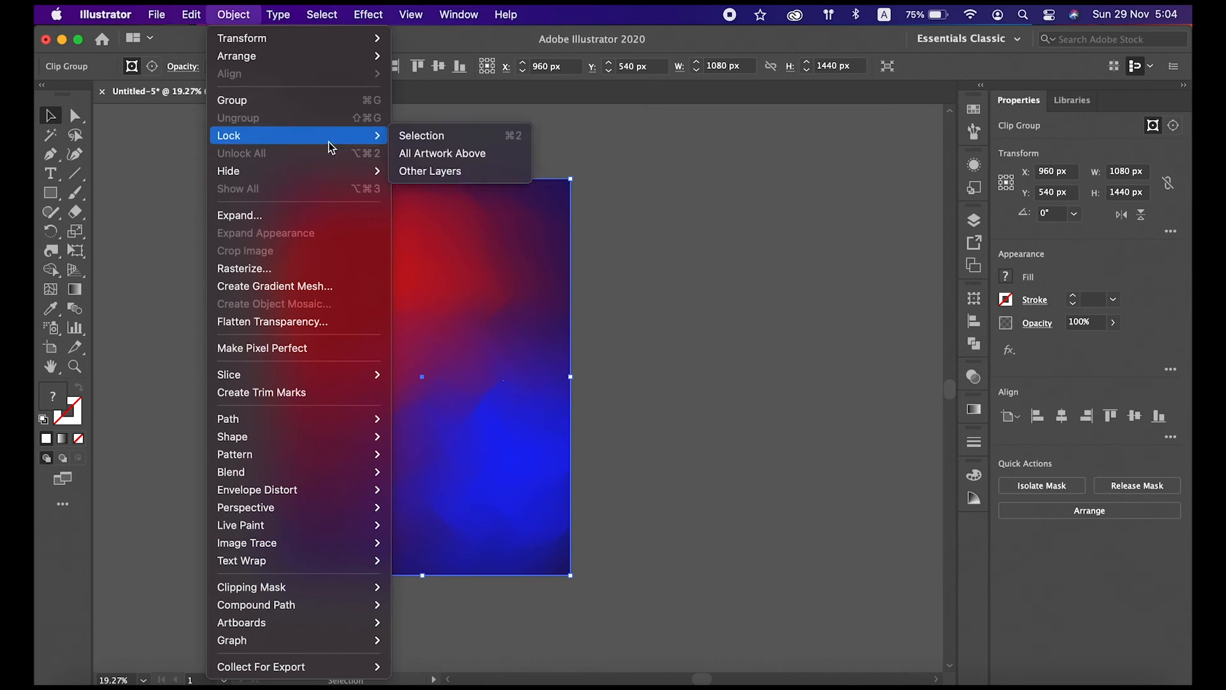
left_click(401, 133)
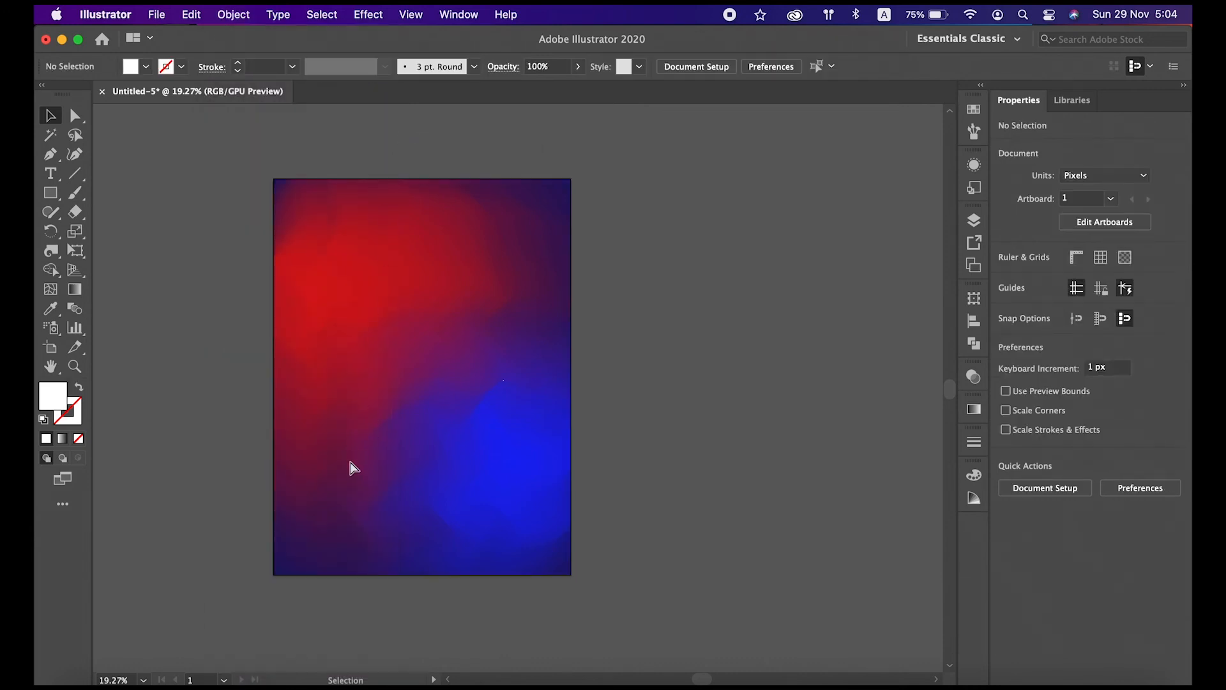
key("super+0")
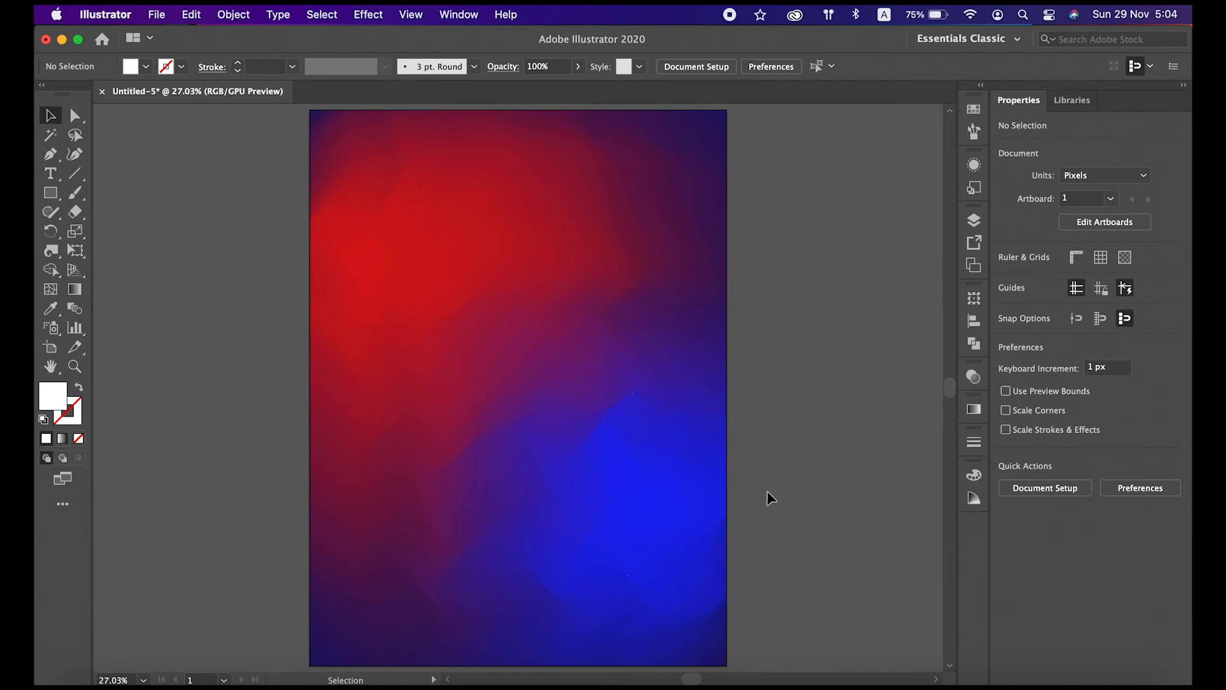
left_click(52, 251)
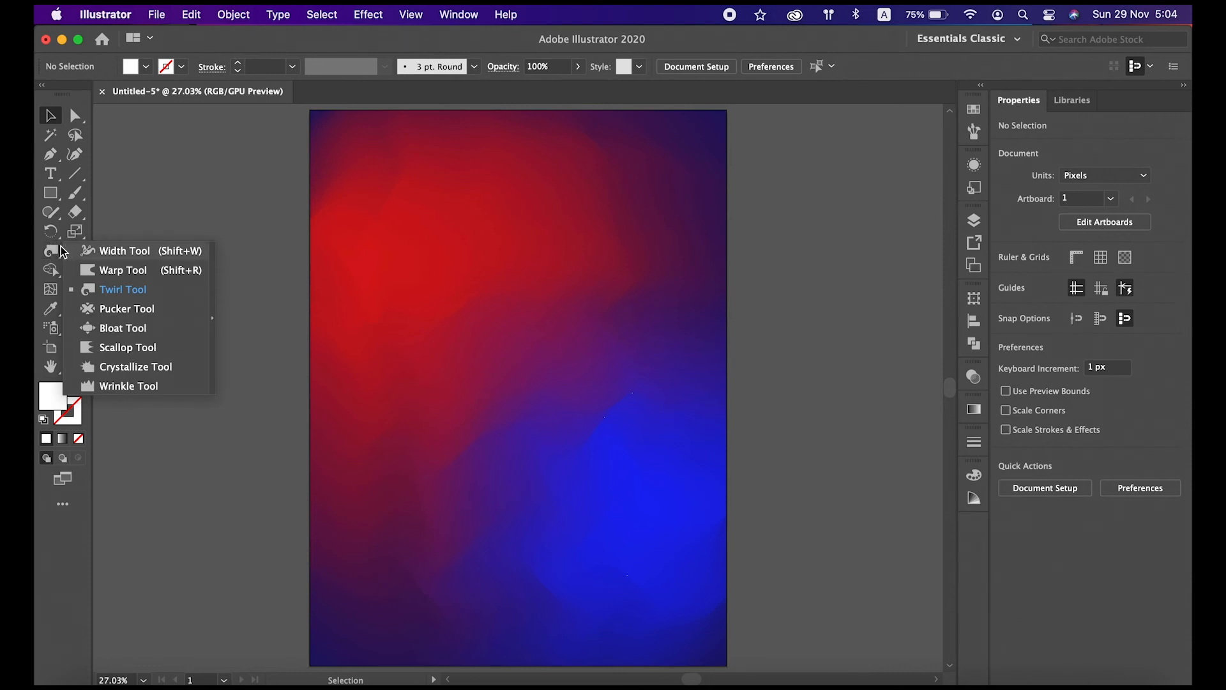
left_click(109, 250)
left_click(50, 115)
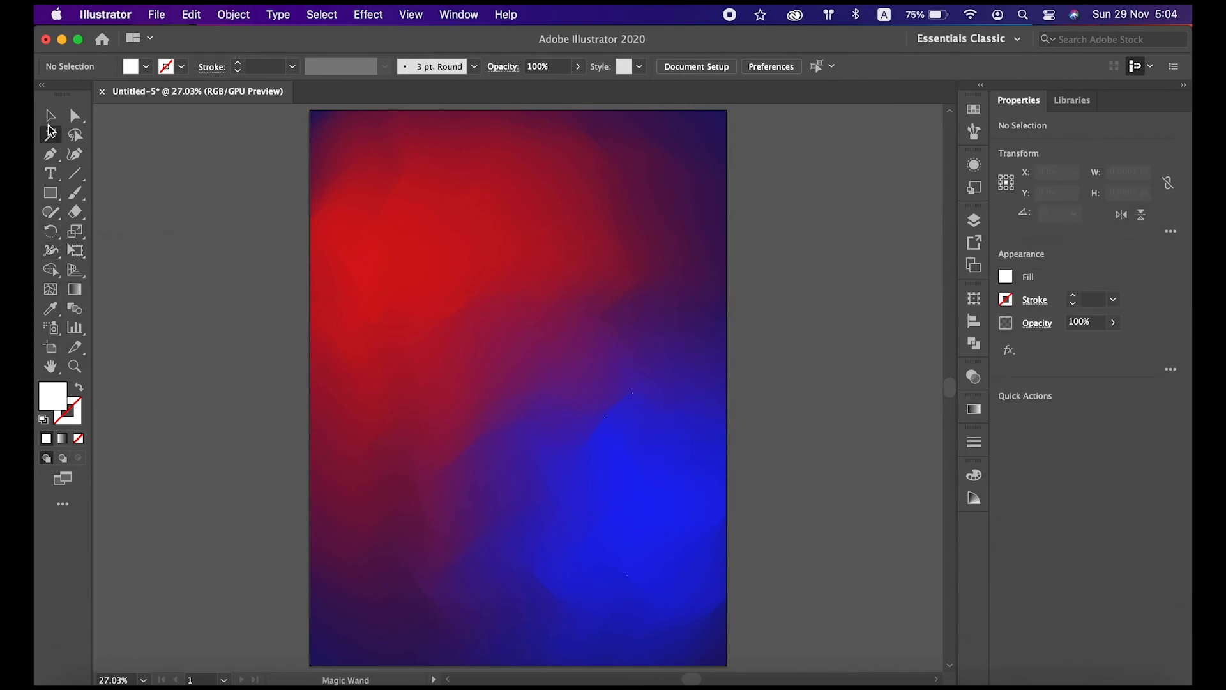
- Place a point text object on the upper half of the gradient and set its font size to 200 pt
left_click(54, 174)
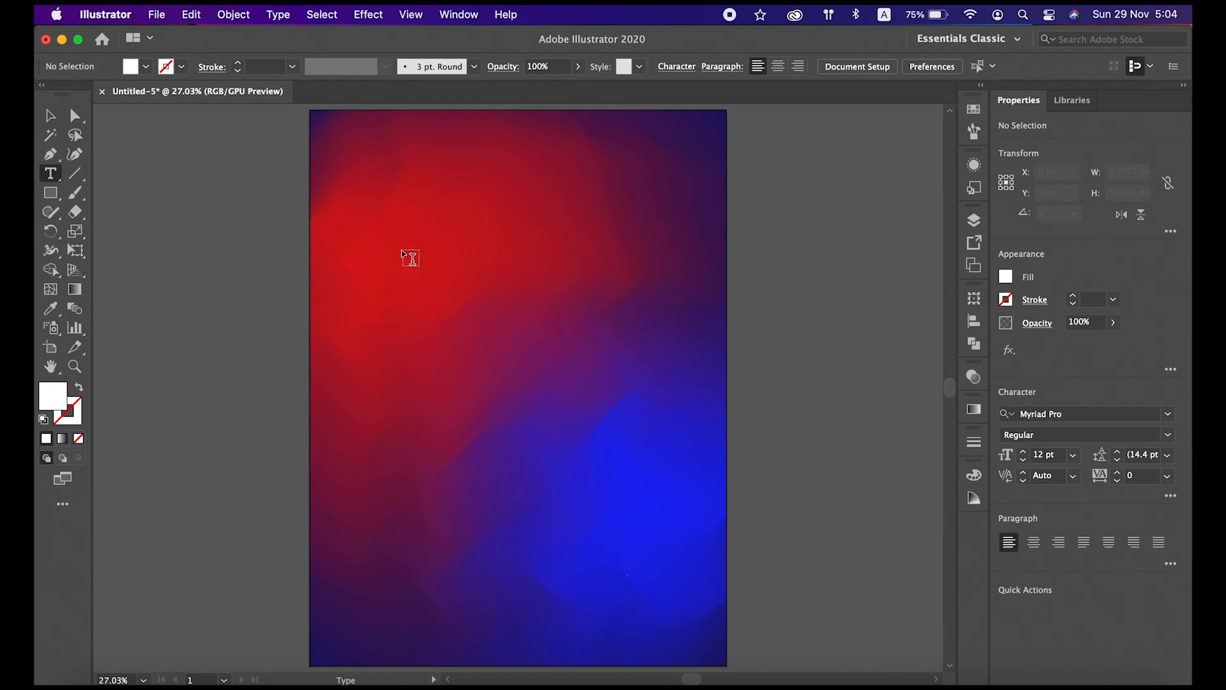
left_click(422, 292)
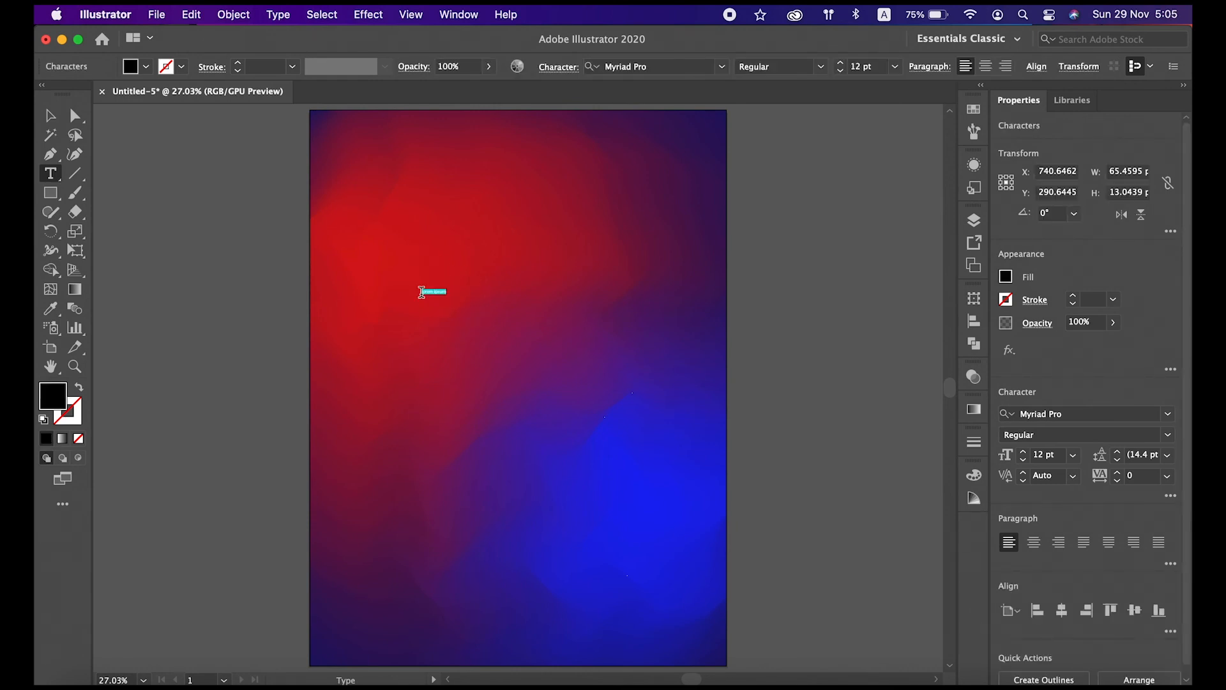
left_click(1010, 458)
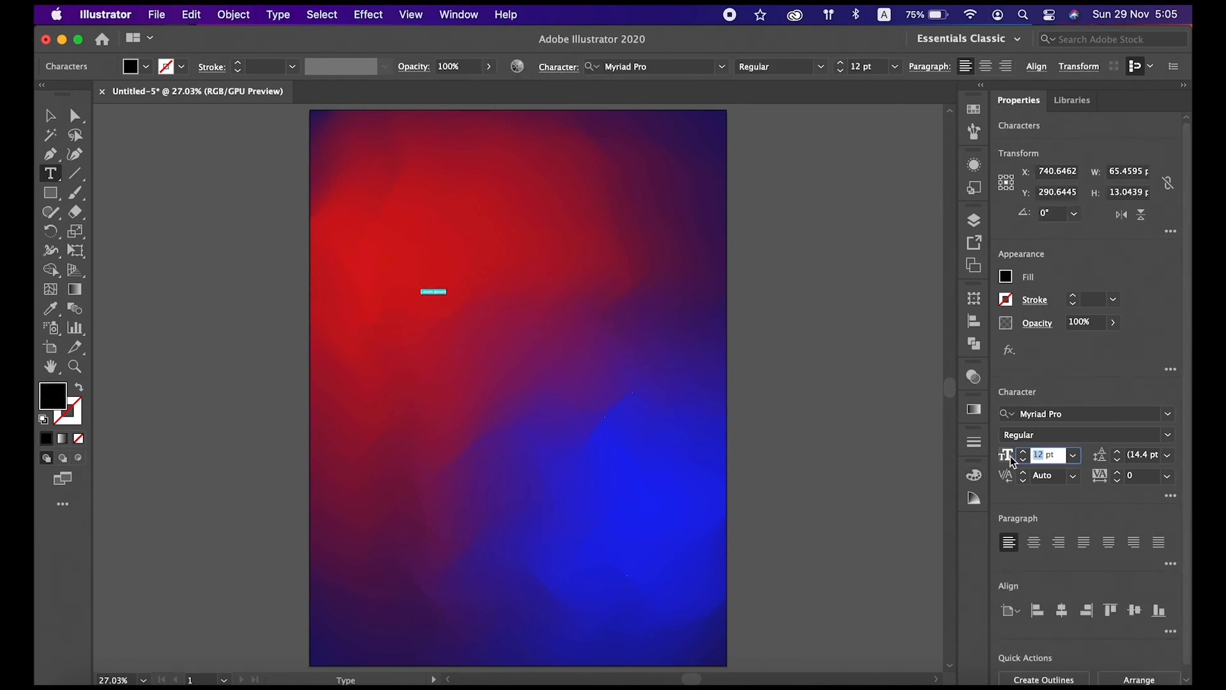
type("1")
type("00 pt")
key("Return")
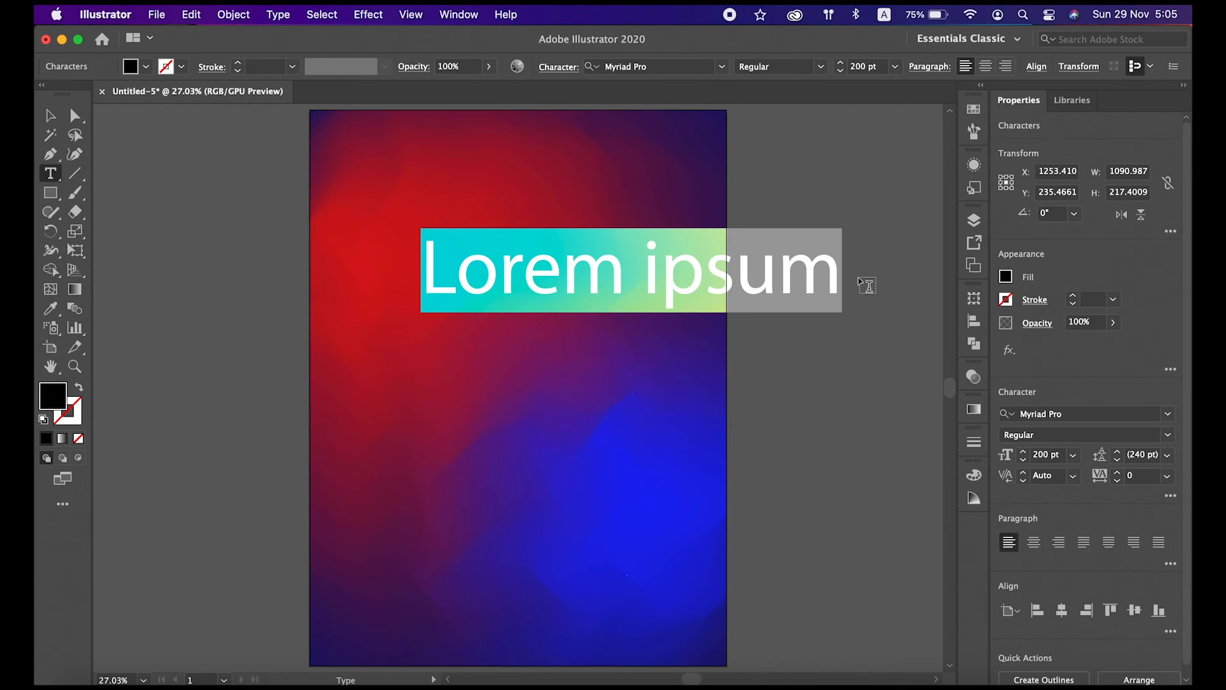
- Replace the placeholder text with "GRADIENT" and "EFFECT" on two lines and finish text editing
type("G")
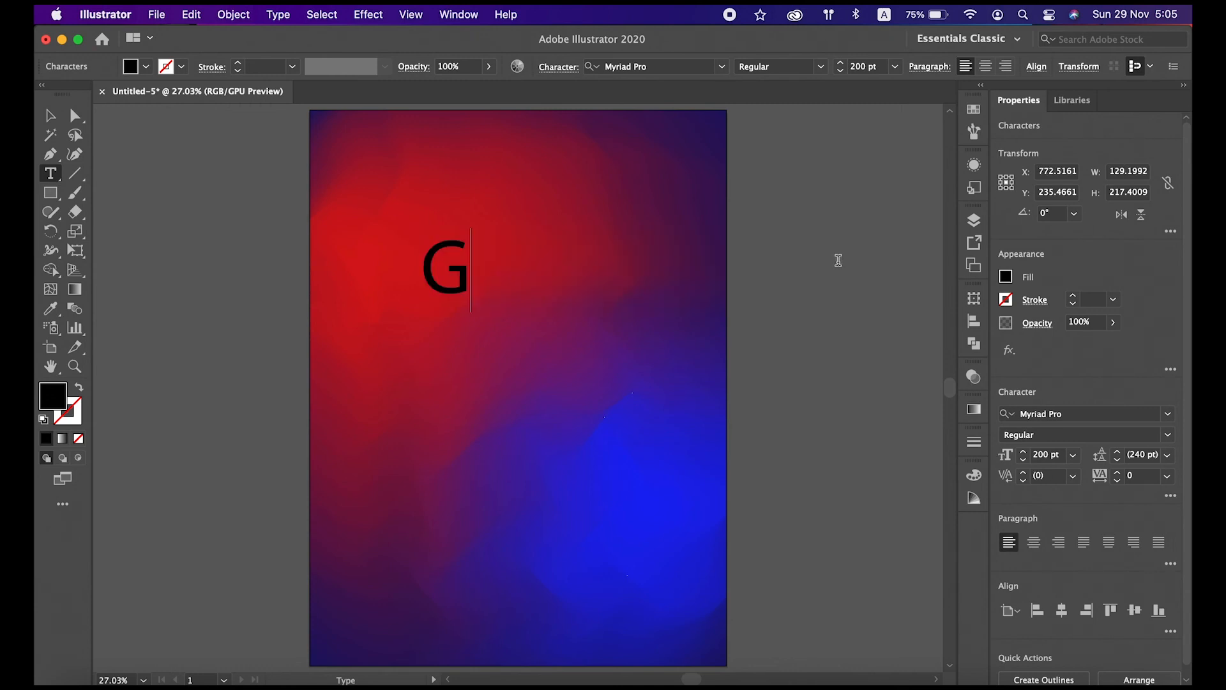
type("RADIENT")
key("Return")
type("EFFE")
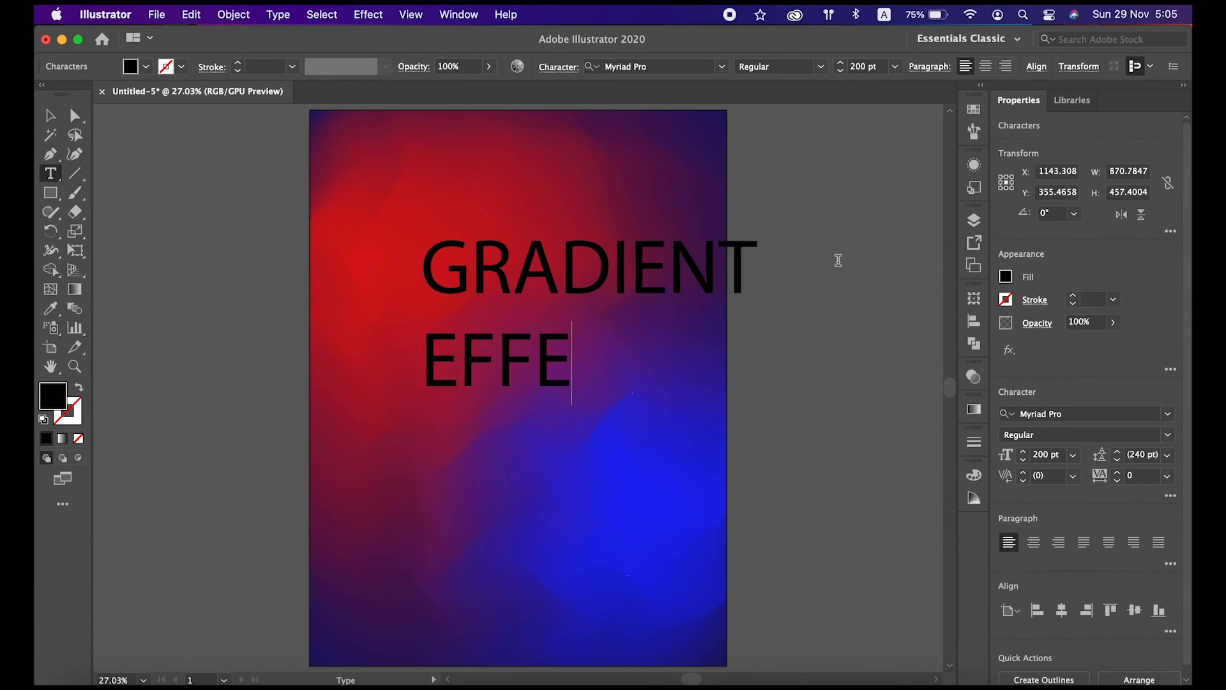
type("CT")
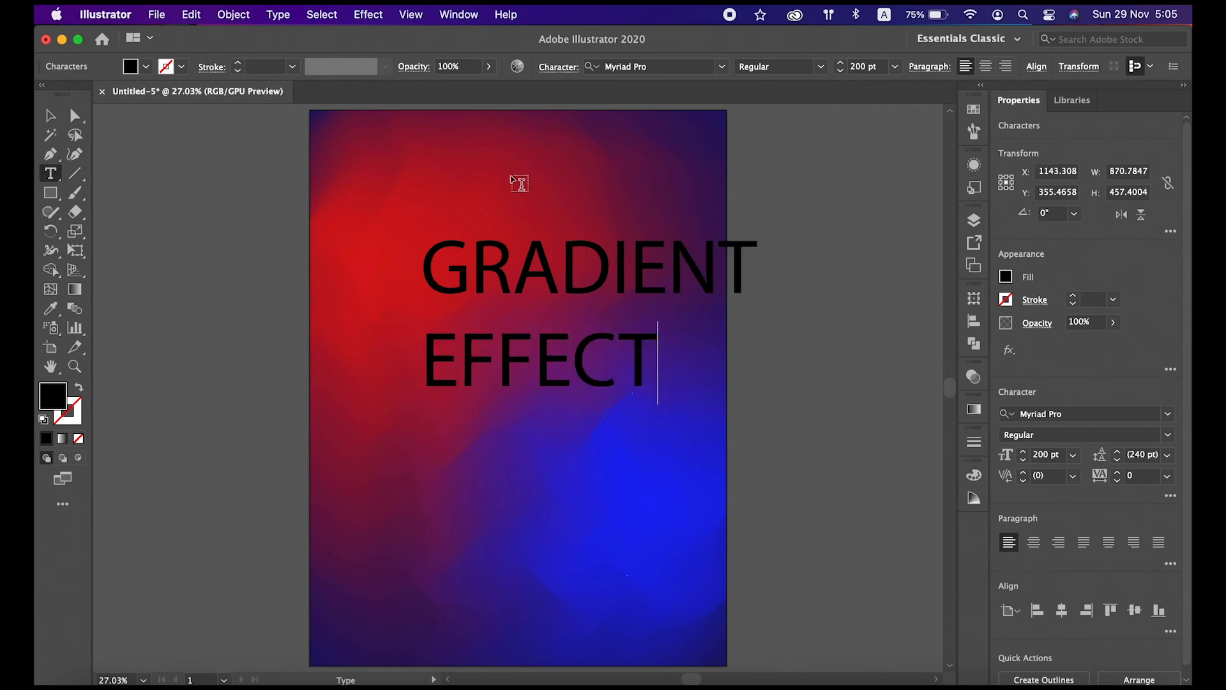
left_click(50, 115)
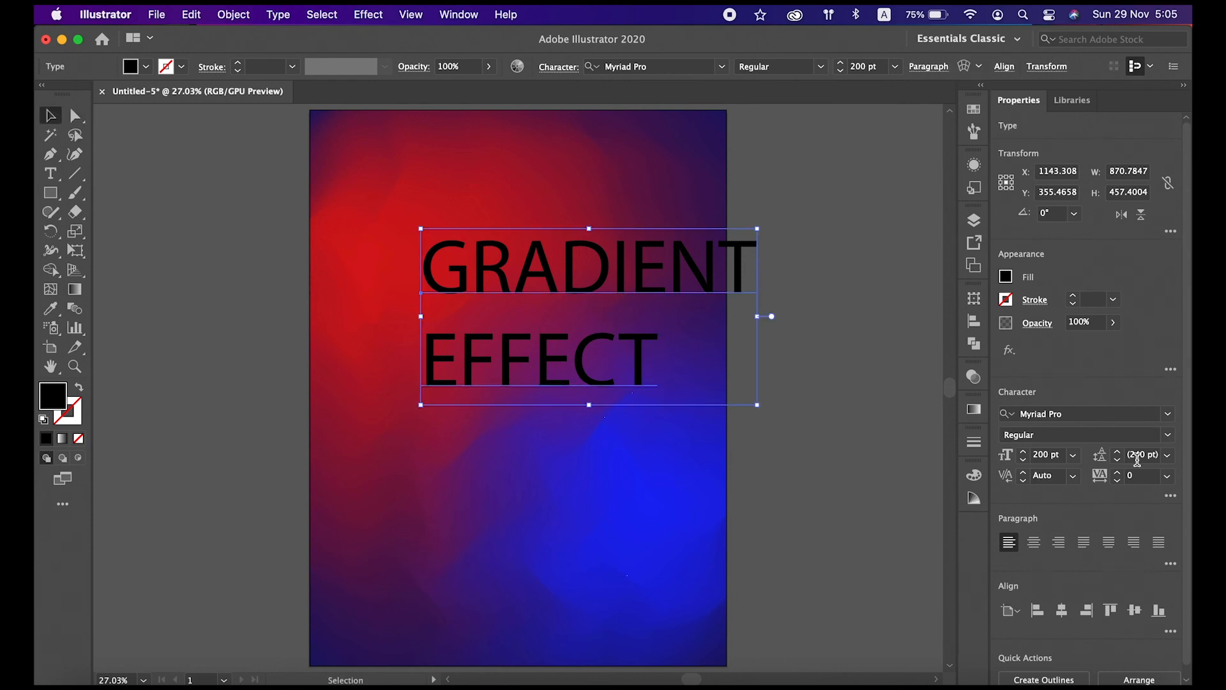
- Change the font of the "GRADIENT EFFECT" title to Cyberpunks
left_click(1167, 413)
scroll(1064, 536, "down", 5)
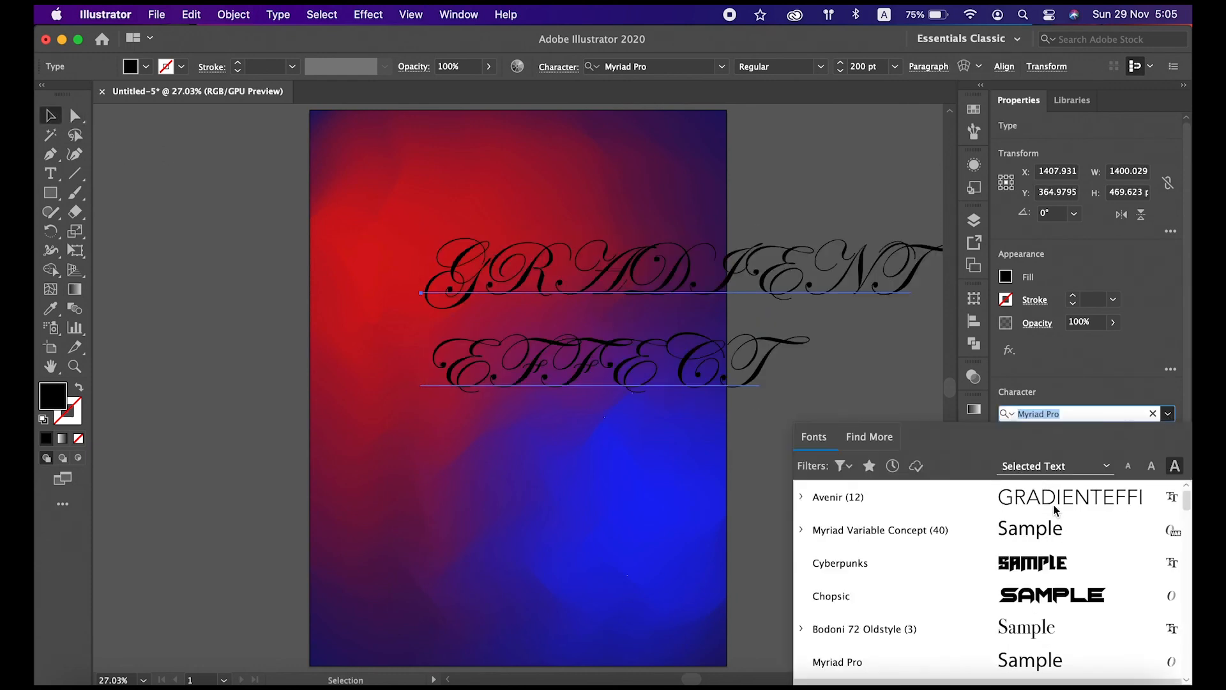
left_click(1047, 559)
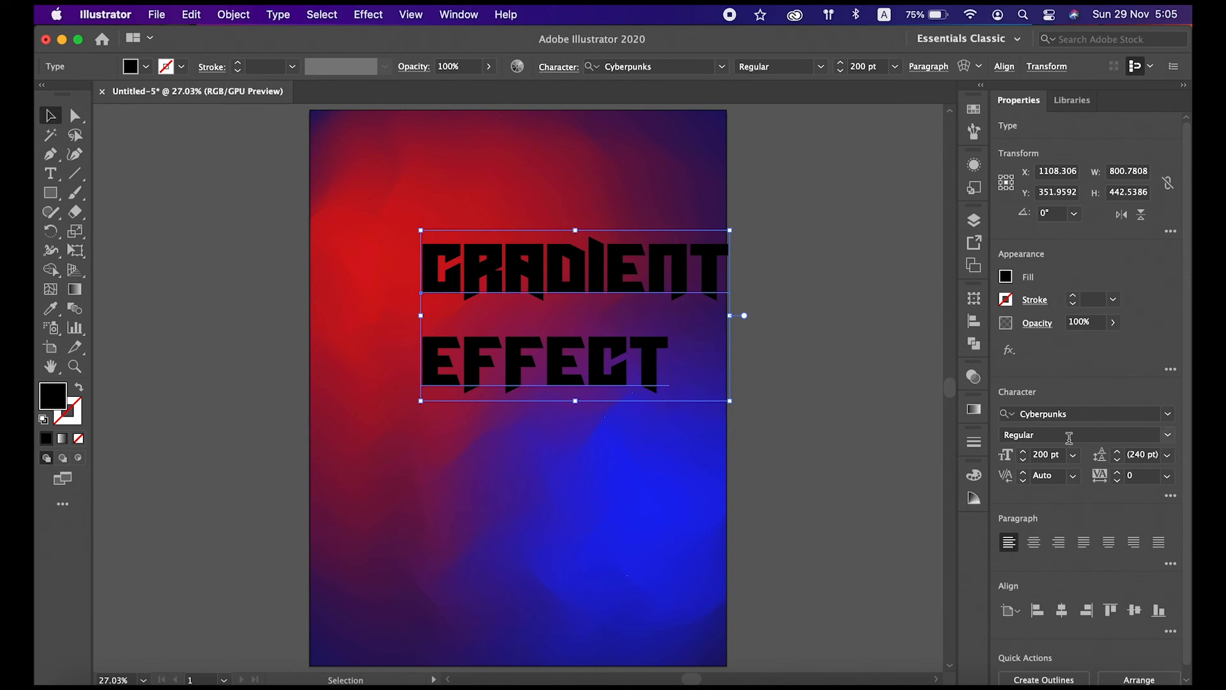
left_click(1169, 415)
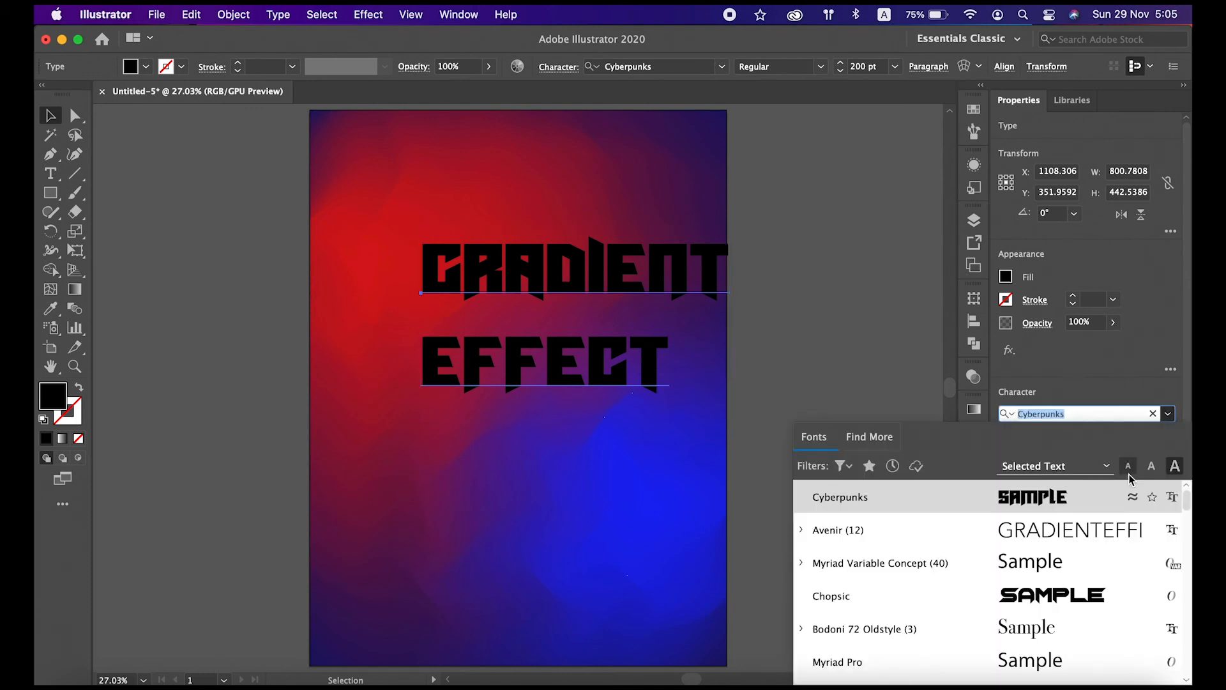
left_click(1171, 417)
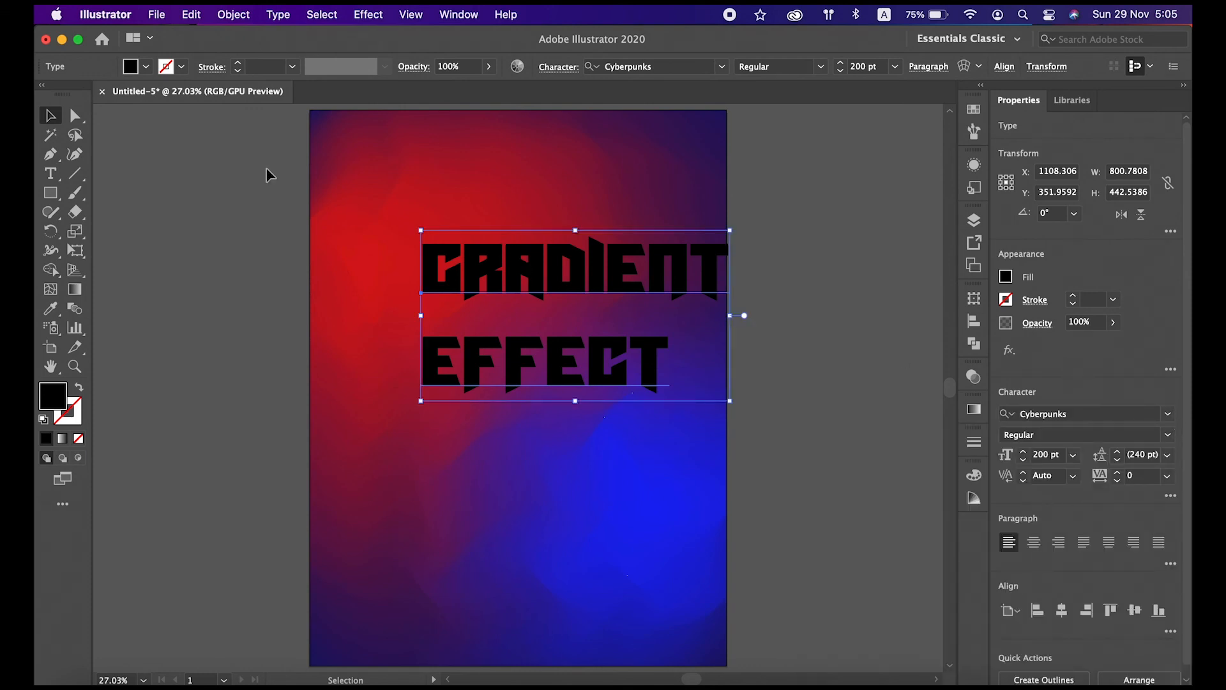
- Fill the title text with white and centre it horizontally on the artboard
left_click(147, 67)
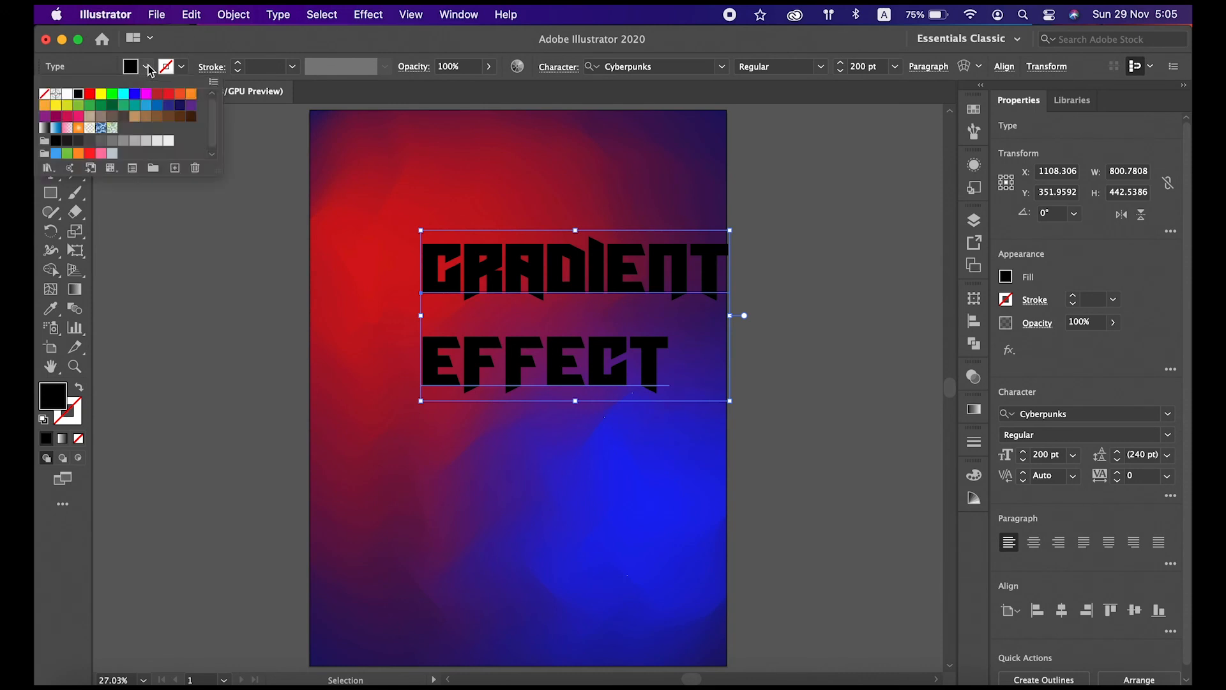
left_click(67, 94)
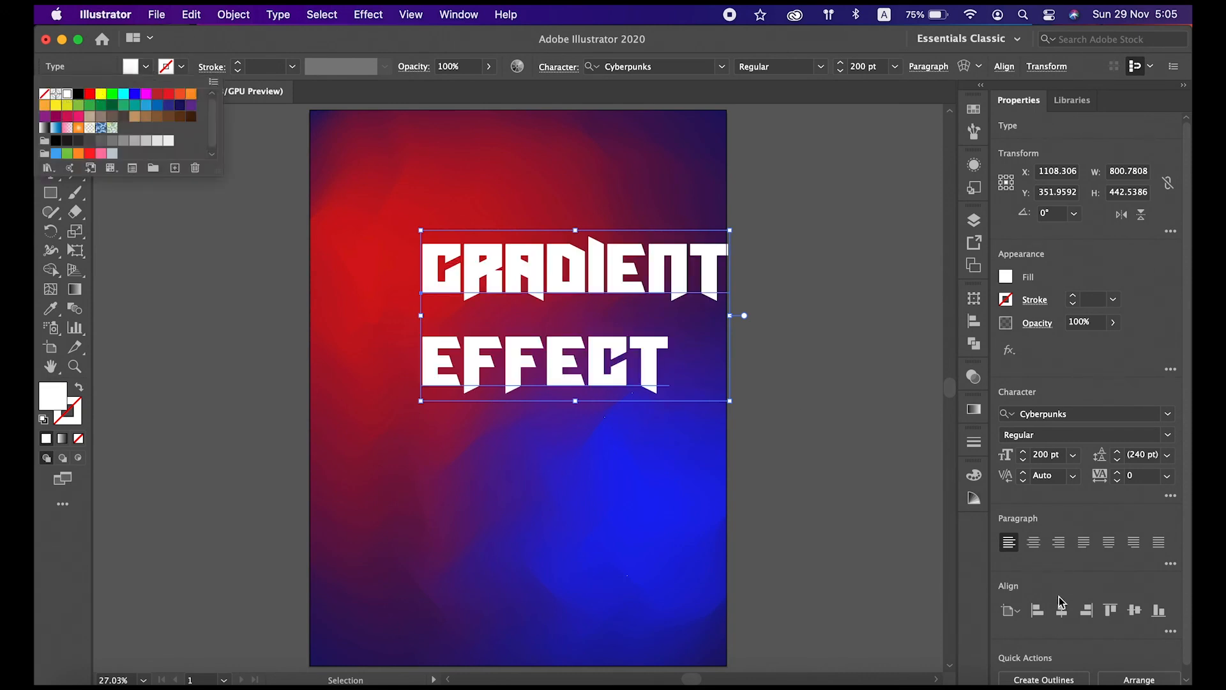
left_click(1063, 611)
left_click(1063, 611)
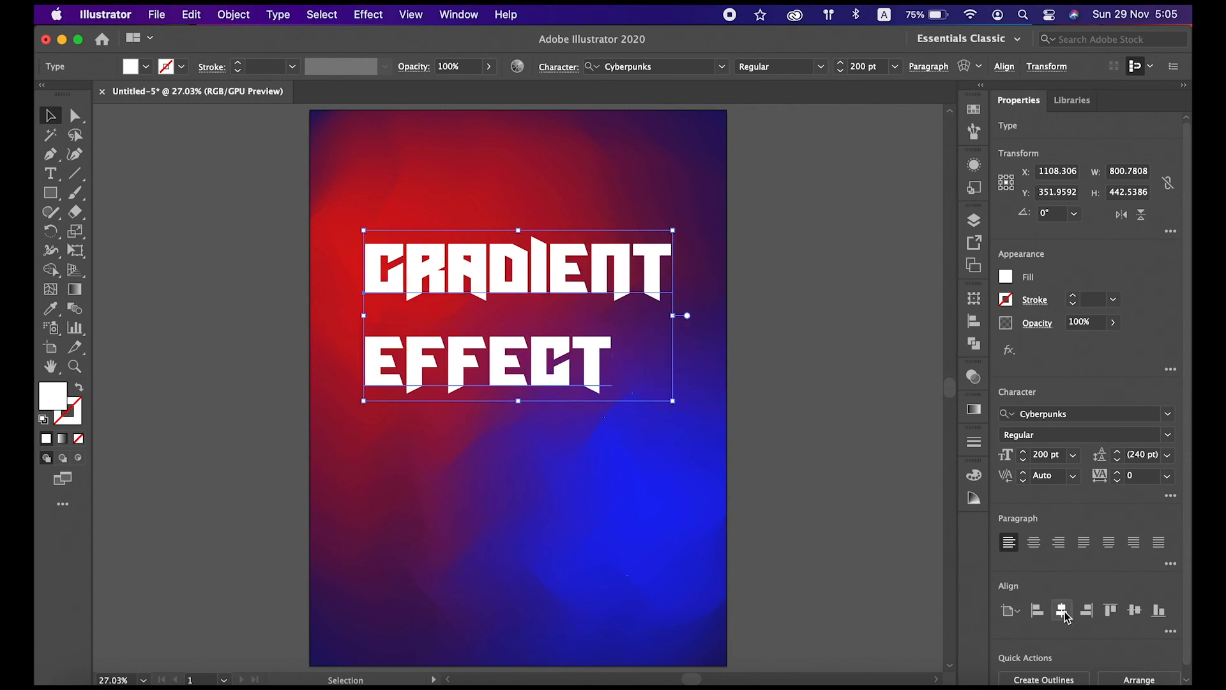
- Tighten the spacing between the title's two lines by reducing the leading to 185 pt
left_click(1118, 460)
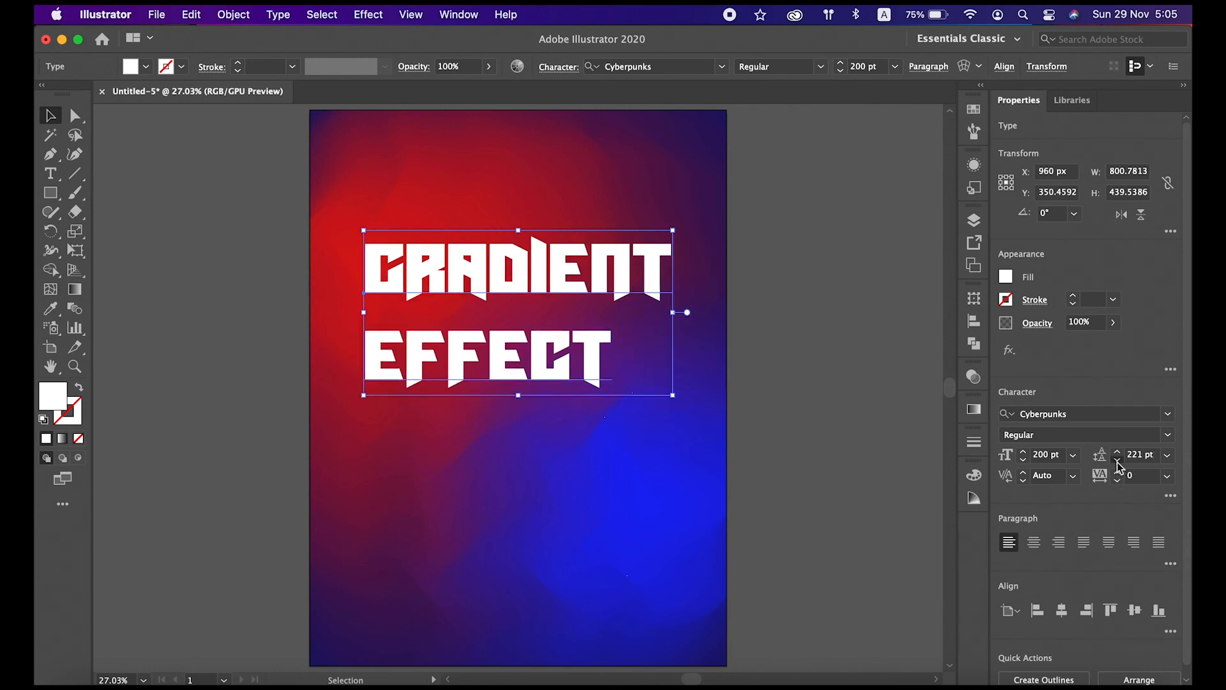
left_click(1118, 461)
left_click(1118, 461)
left_click(1118, 462)
left_click(1118, 462)
left_click(1118, 462)
left_click(1118, 463)
left_click(1118, 462)
left_click(1118, 462)
left_click(1118, 462)
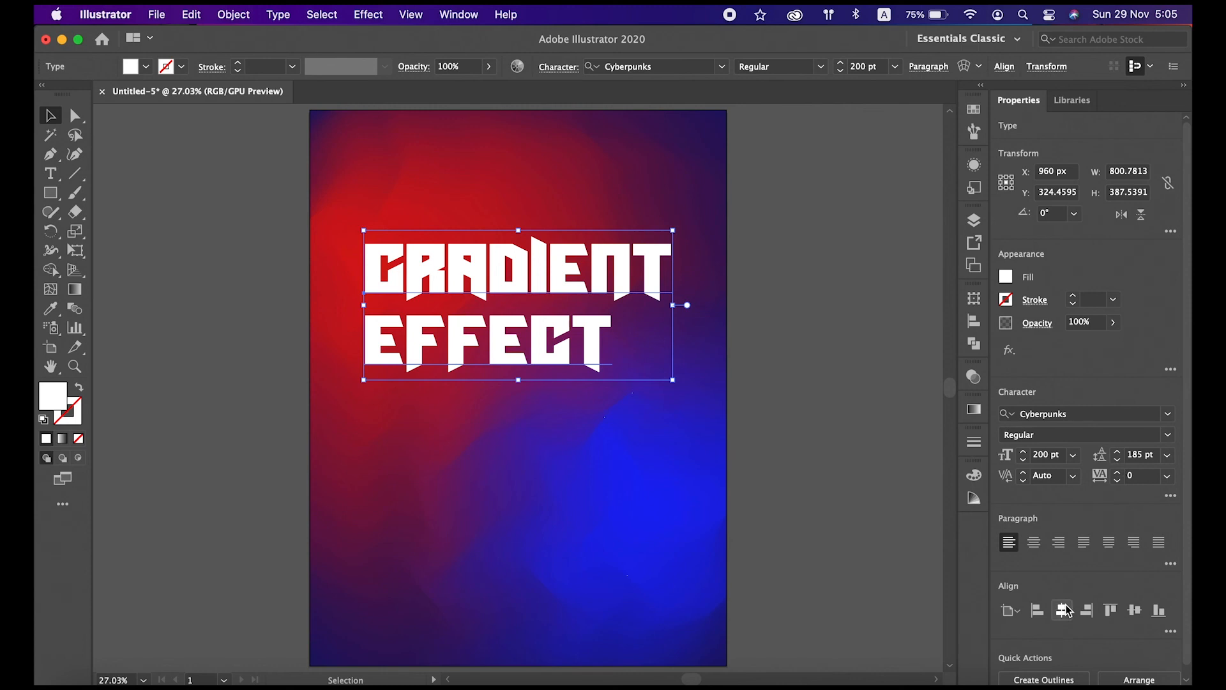
- Centre the title vertically on the artboard, nudge it up so it sits slightly above the middle, and deselect it
left_click(1135, 610)
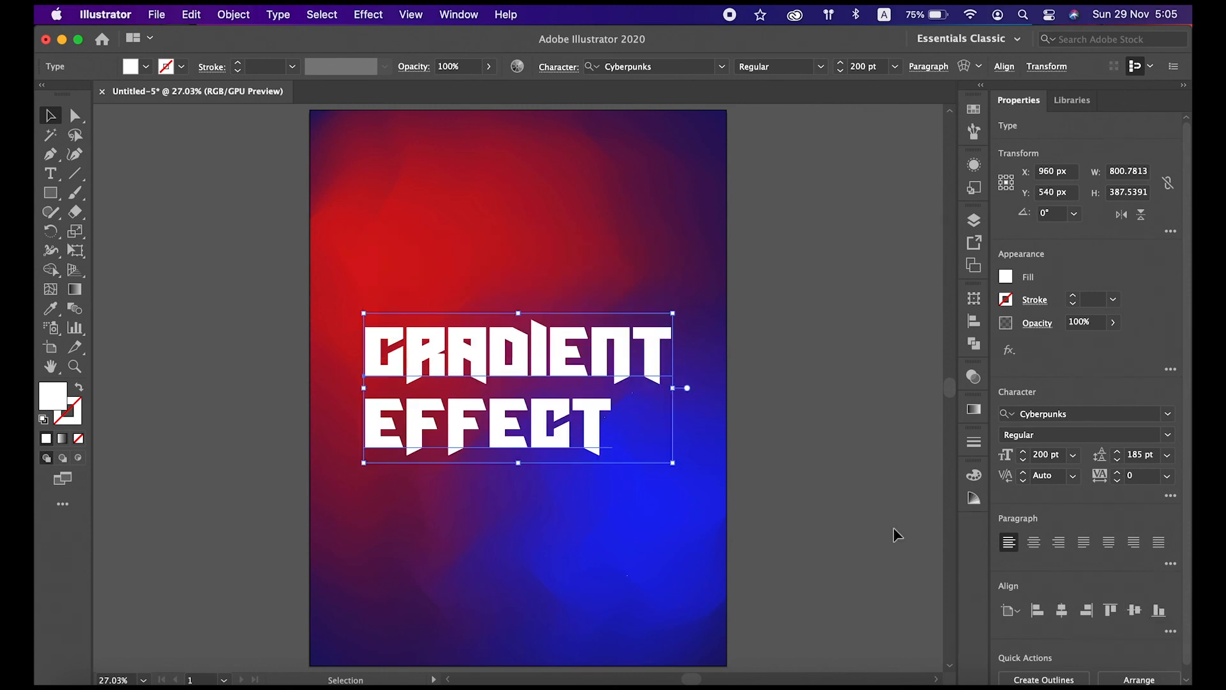
key("shift+Up")
key("shift+Up")
key("shift+Up")
key("shift+Up")
key("shift+Up")
key("shift+Up")
key("shift+Up")
key("shift+Up")
key("shift+Up")
key("shift+Up")
key("shift+Up")
key("shift+Up")
key("shift+Up")
key("shift+Up")
key("shift+Up")
key("shift+Up")
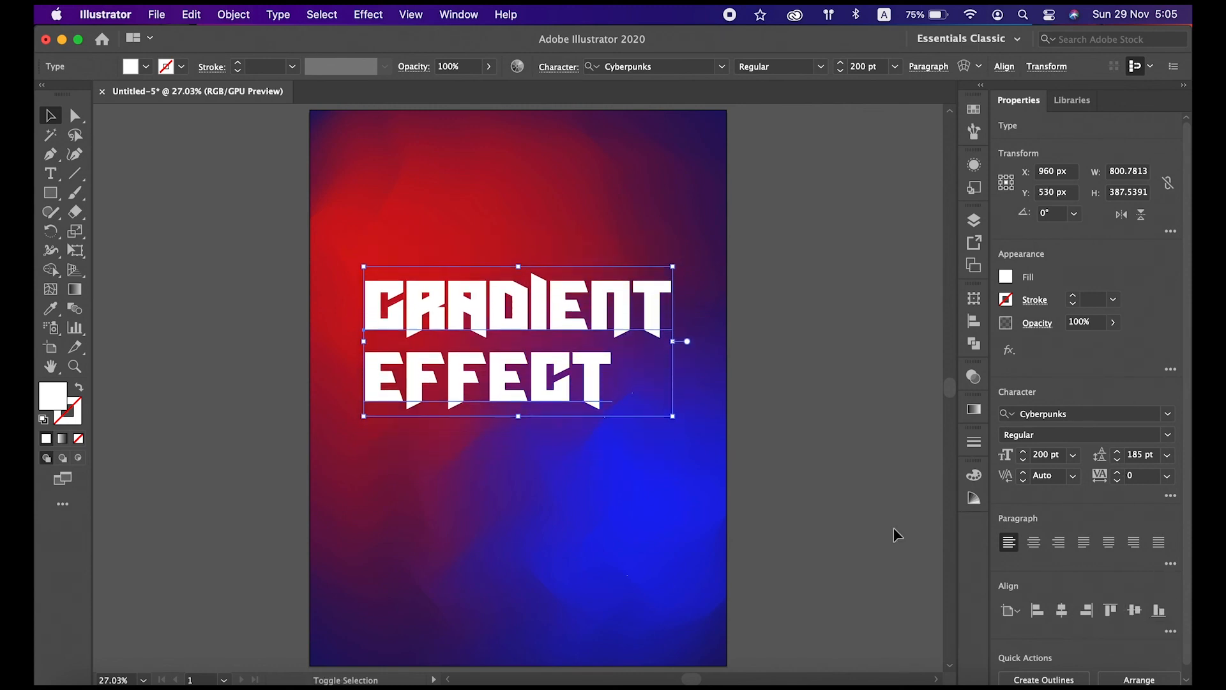
left_click(777, 484)
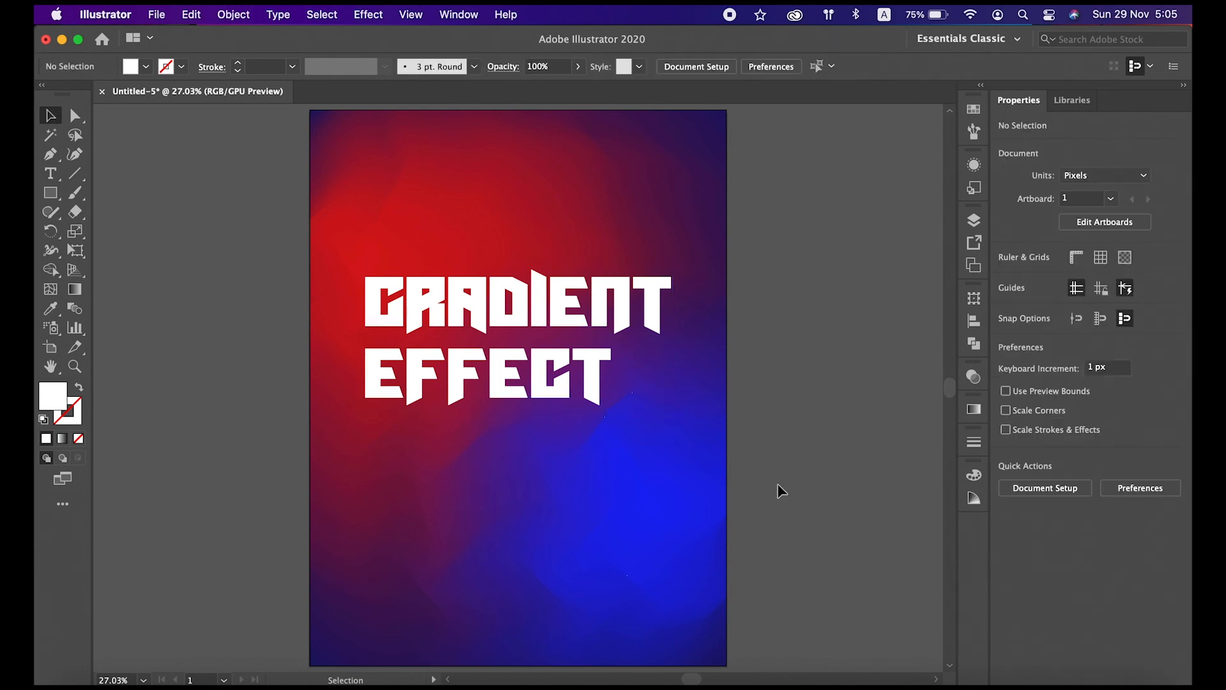
scroll(777, 484, "down", 1)
scroll(778, 488, "up", 1)
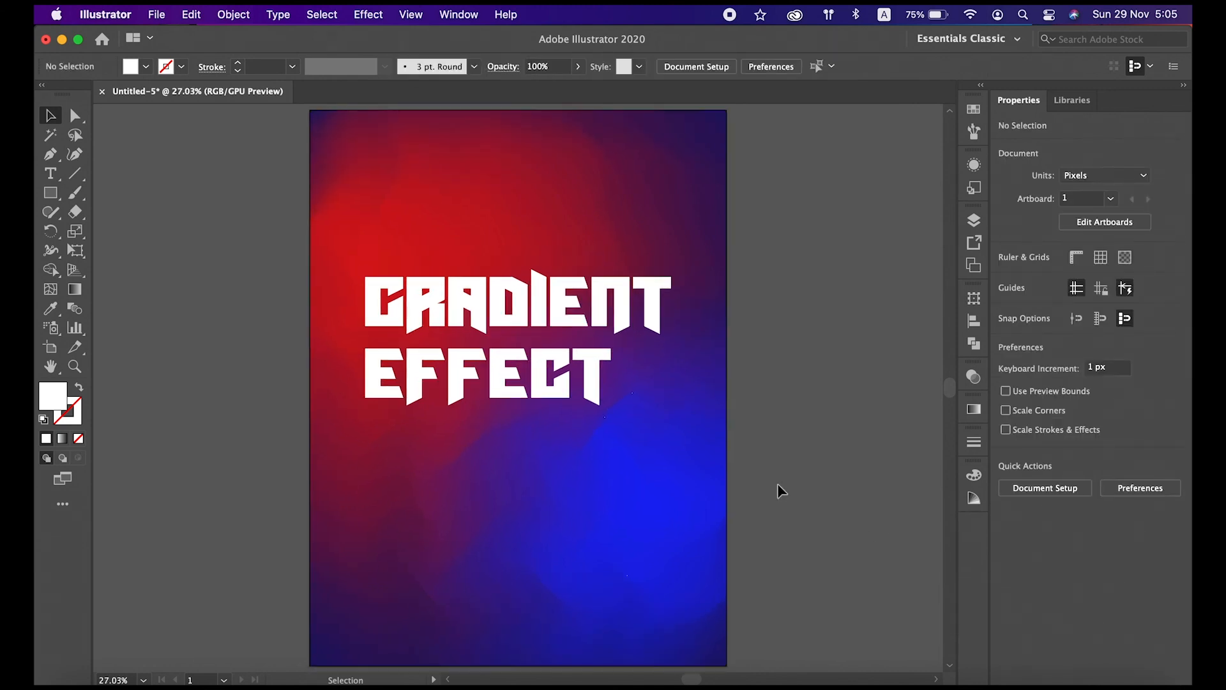